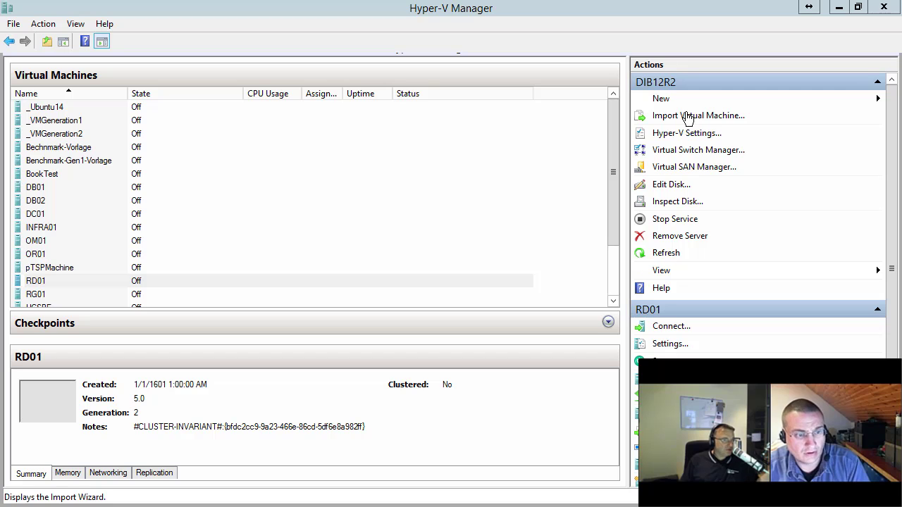
# - Cancel the Import wizard and start the New Virtual Machine wizard instead
pyautogui.click(687, 117)
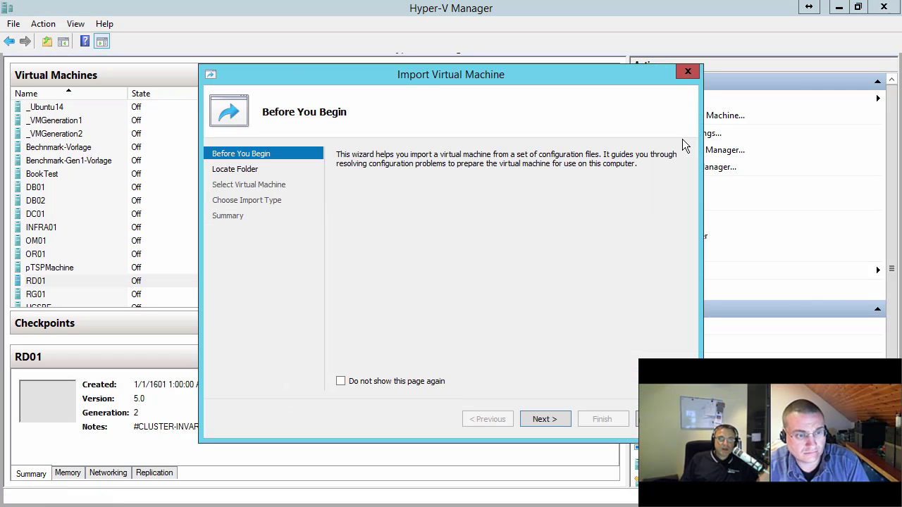
pyautogui.press('Escape')
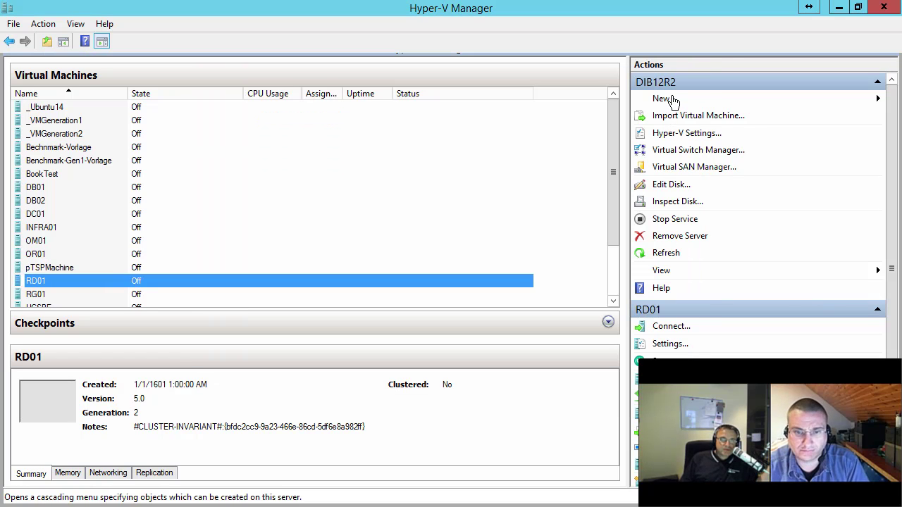
pyautogui.click(673, 100)
pyautogui.click(797, 102)
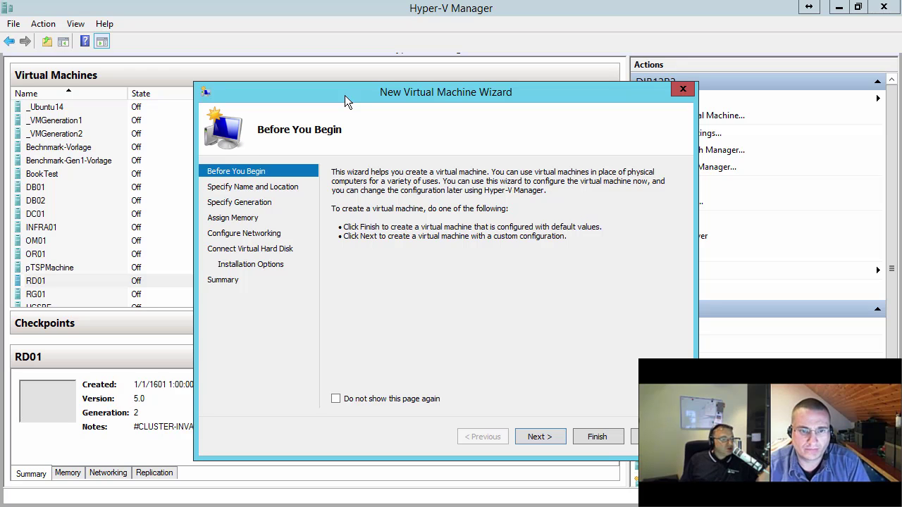
# - Name the machine _W12Generation2, keep the F:\VMs\VMs location and reach the generation choice
pyautogui.click(539, 436)
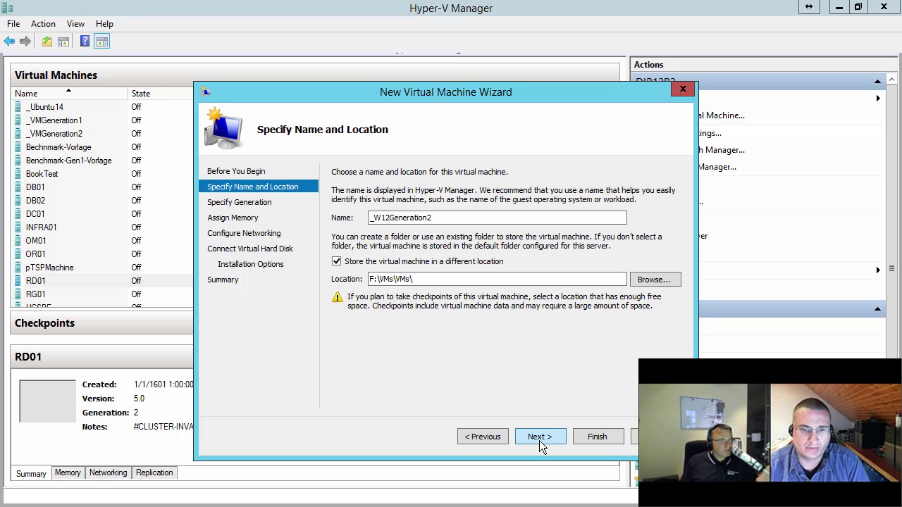
pyautogui.click(373, 218)
pyautogui.press('BackSpace')
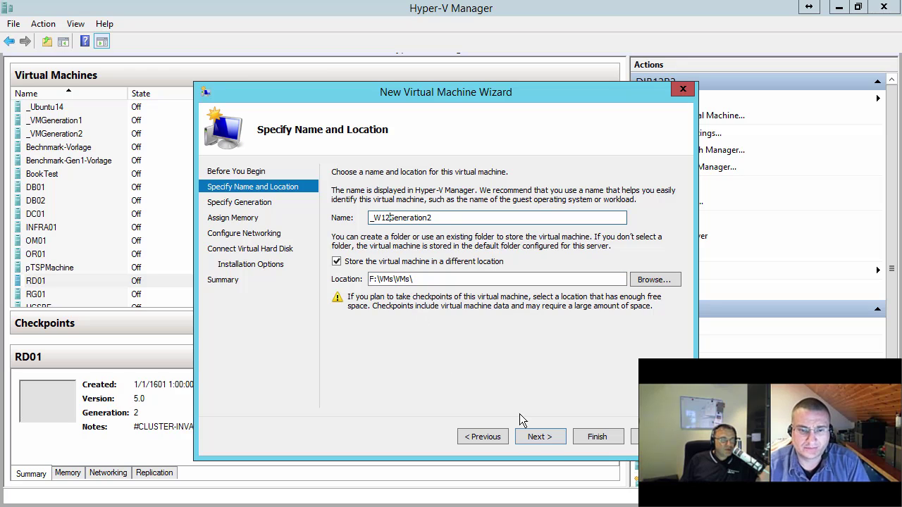
pyautogui.click(538, 438)
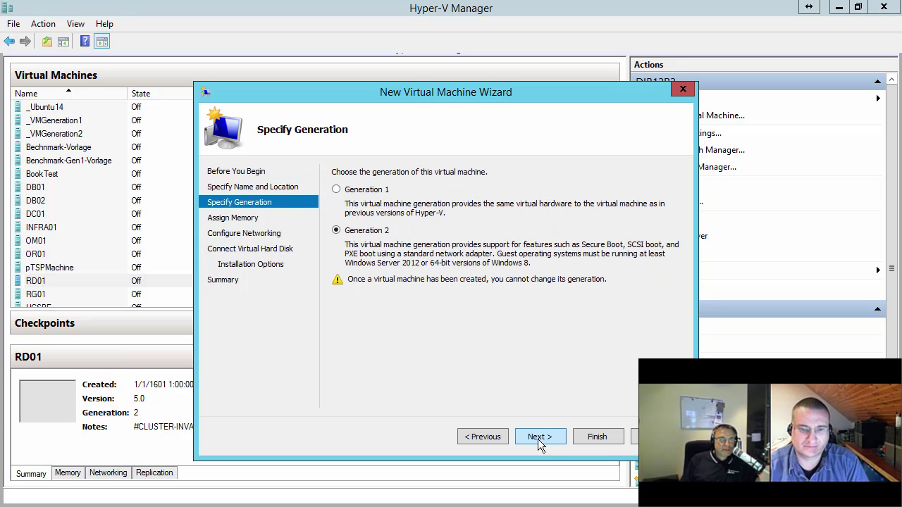
# - Choose Generation 2 and advance to the Assign Memory page
pyautogui.click(335, 230)
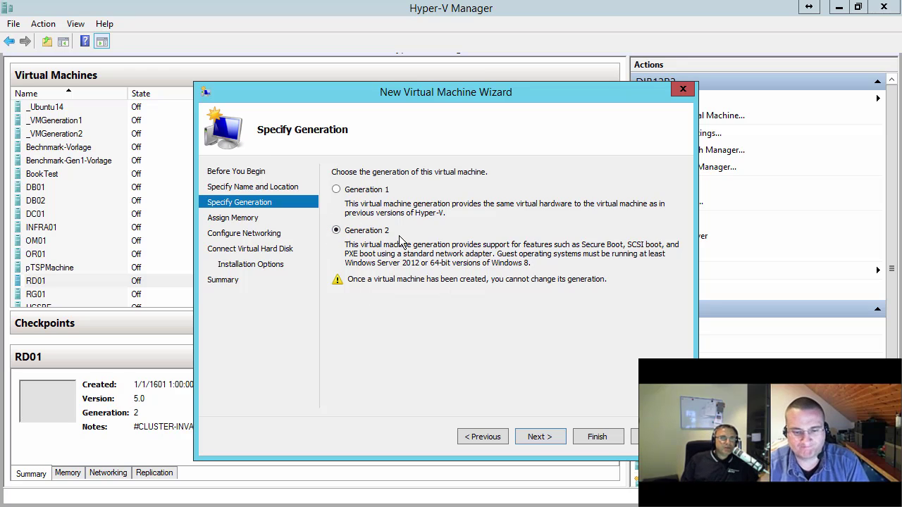
pyautogui.click(537, 436)
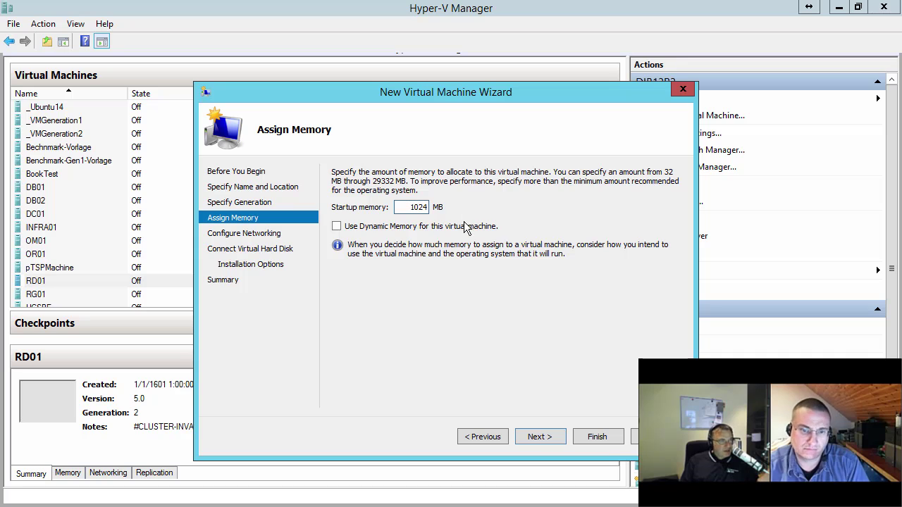
# - Keep 1024 MB memory and no network connection, and size the new VHDX at 50 GB
pyautogui.click(532, 434)
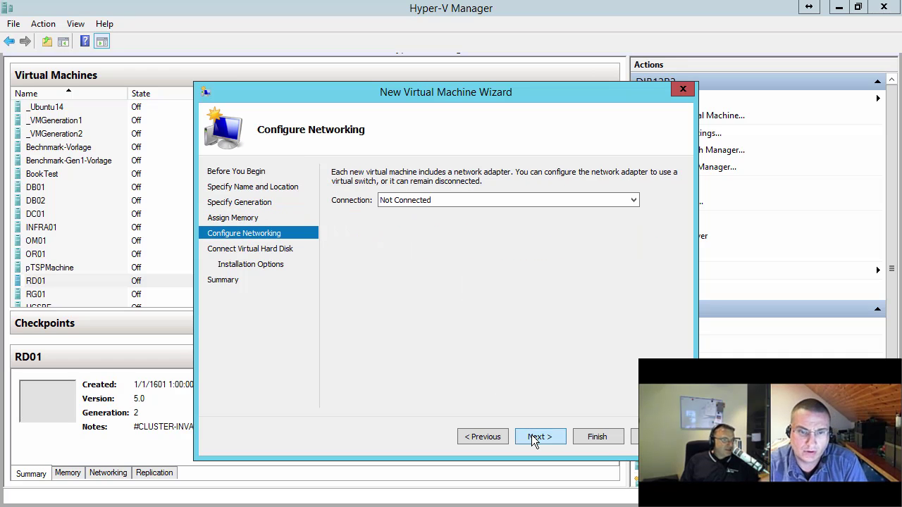
pyautogui.click(539, 436)
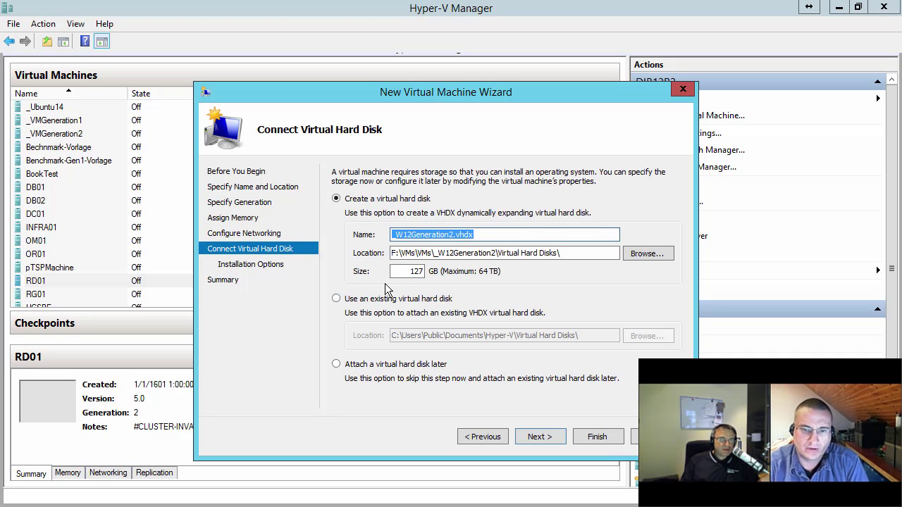
pyautogui.moveTo(407, 272); pyautogui.dragTo(455, 277)
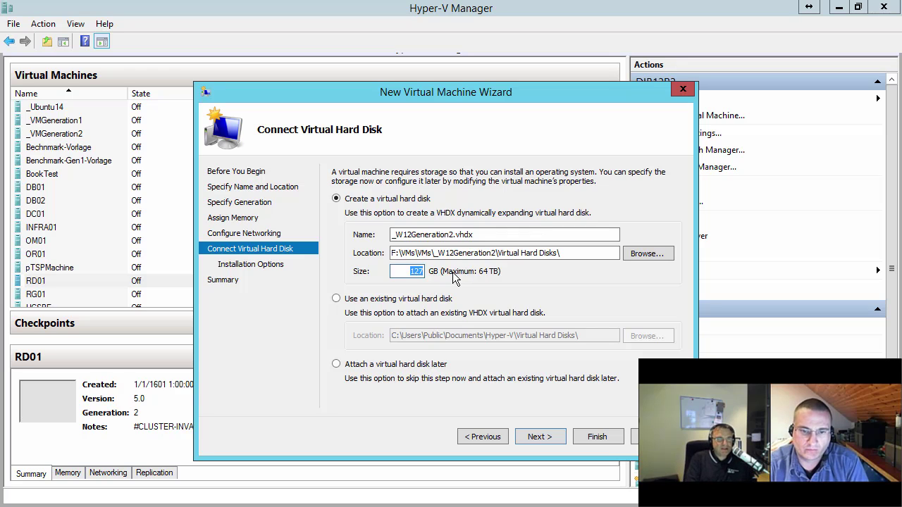
pyautogui.write('30')
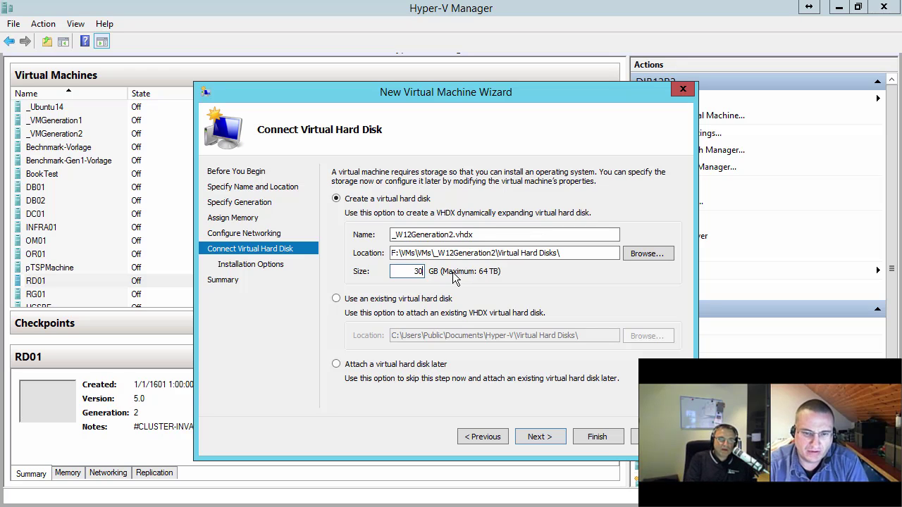
pyautogui.press('BackSpace')
pyautogui.press('BackSpace')
pyautogui.write('50')
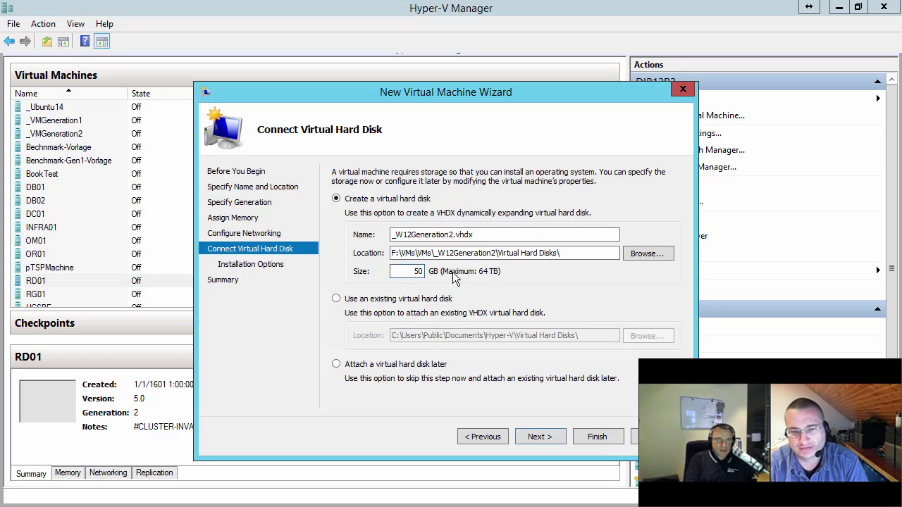
pyautogui.click(537, 437)
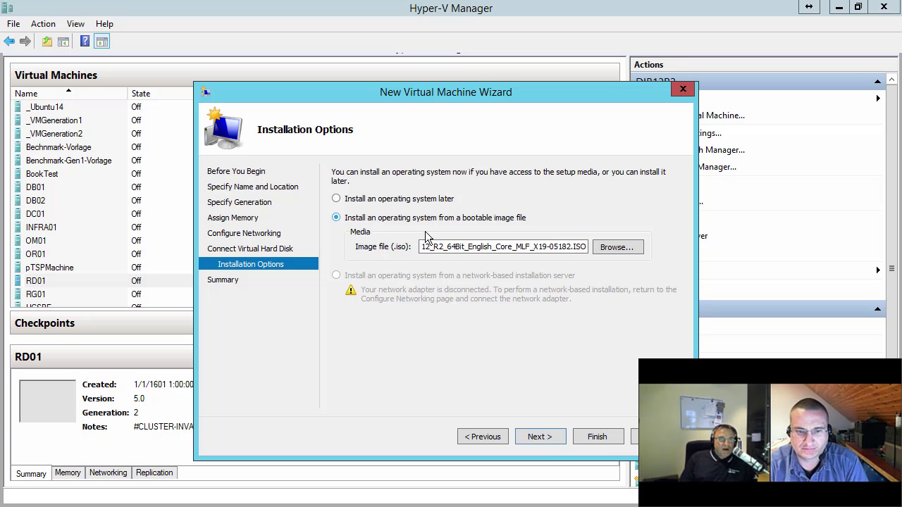
# - Inspect the full path of the current installation image
pyautogui.click(469, 248)
pyautogui.press('Left')
pyautogui.press('Left')
pyautogui.press('Left')
pyautogui.press('Left')
pyautogui.press('Left')
pyautogui.press('Left')
pyautogui.press('Left')
pyautogui.press('Left')
pyautogui.press('Left')
pyautogui.press('Left')
pyautogui.press('Left')
pyautogui.press('Left')
pyautogui.press('Left')
pyautogui.press('Left')
pyautogui.press('Left')
pyautogui.press('Left')
pyautogui.press('Left')
pyautogui.press('Left')
pyautogui.press('Left')
pyautogui.press('Left')
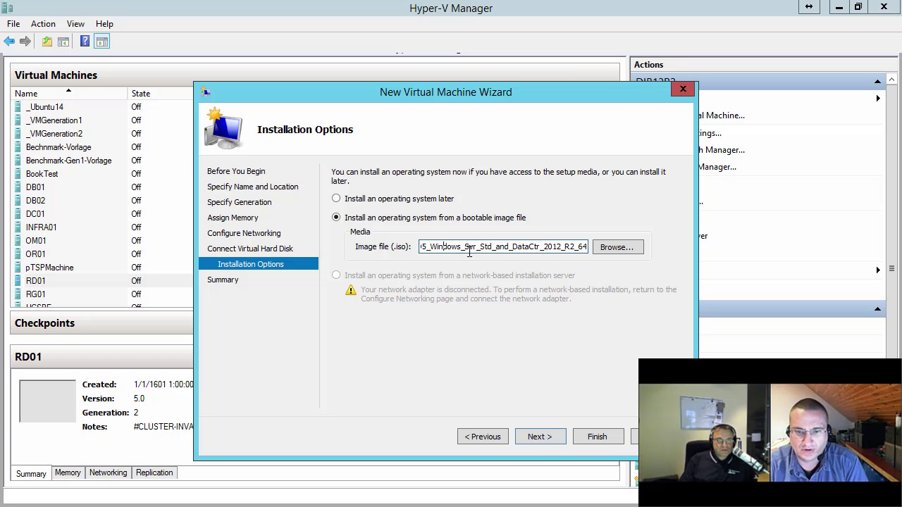
pyautogui.press('Left')
pyautogui.press('Left')
pyautogui.press('Left')
pyautogui.press('Left')
pyautogui.press('Left')
pyautogui.press('Left')
pyautogui.press('Left')
pyautogui.press('Left')
pyautogui.press('Left')
pyautogui.press('Left')
pyautogui.press('Left')
pyautogui.press('Left')
pyautogui.press('Left')
pyautogui.press('Left')
pyautogui.press('Left')
pyautogui.press('Left')
pyautogui.press('Left')
pyautogui.press('Left')
pyautogui.press('Left')
pyautogui.press('Left')
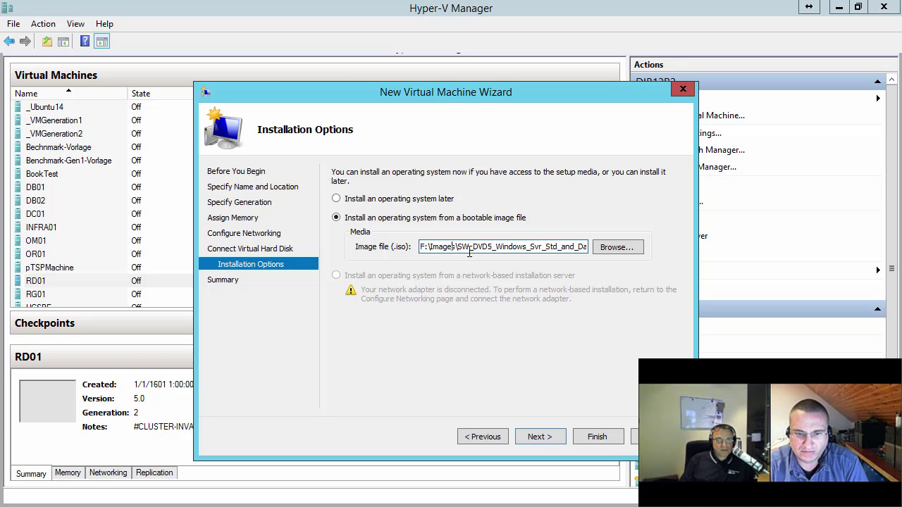
pyautogui.press('Right')
pyautogui.press('Right')
pyautogui.press('Right')
pyautogui.press('Right')
pyautogui.press('Right')
pyautogui.press('Right')
pyautogui.press('Right')
pyautogui.press('Right')
pyautogui.press('Right')
pyautogui.press('Right')
pyautogui.press('Right')
pyautogui.press('Right')
pyautogui.press('Right')
pyautogui.press('Right')
pyautogui.press('Right')
pyautogui.press('Right')
pyautogui.press('Right')
pyautogui.press('Right')
pyautogui.press('Right')
pyautogui.press('Right')
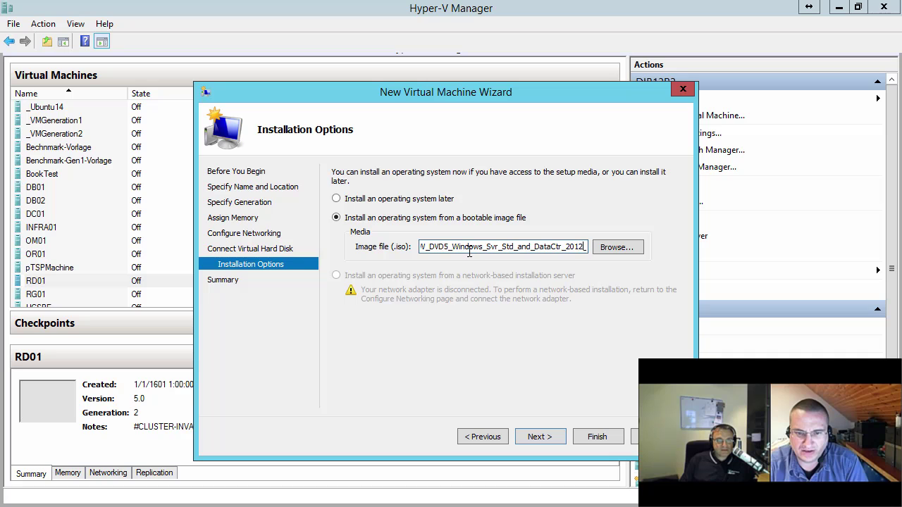
# - Pick en_windows_server_2012_x64_dvd_915478.iso from F:\Images as the installation image
pyautogui.click(608, 249)
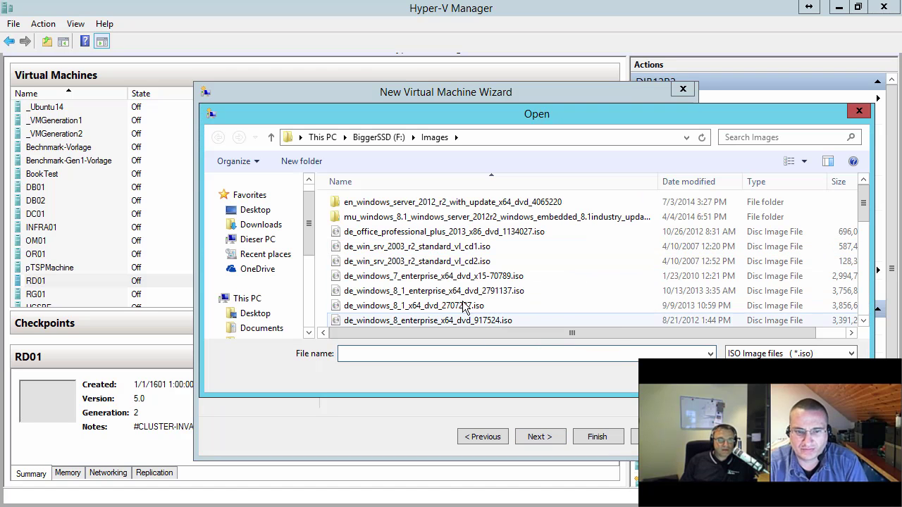
pyautogui.click(458, 291)
pyautogui.scroll(-2, 461, 303)
pyautogui.scroll(-4, 461, 303)
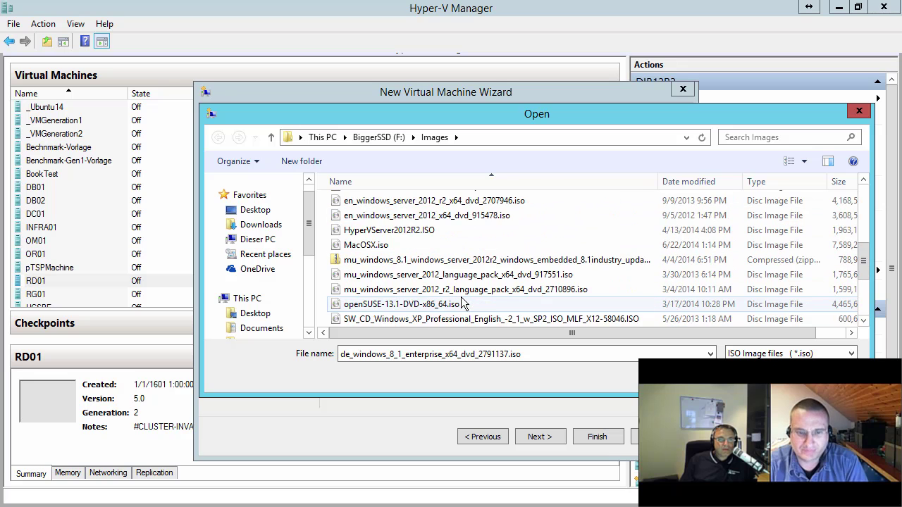
pyautogui.scroll(2, 462, 303)
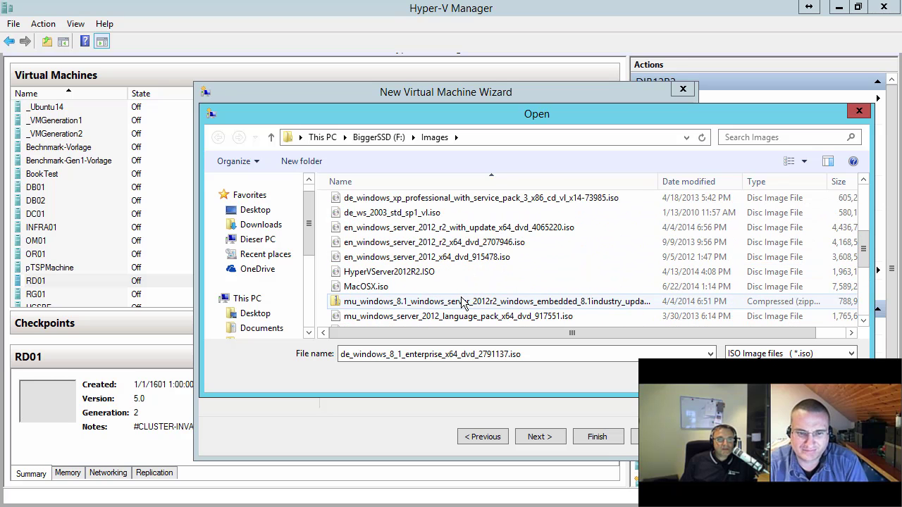
pyautogui.click(436, 260)
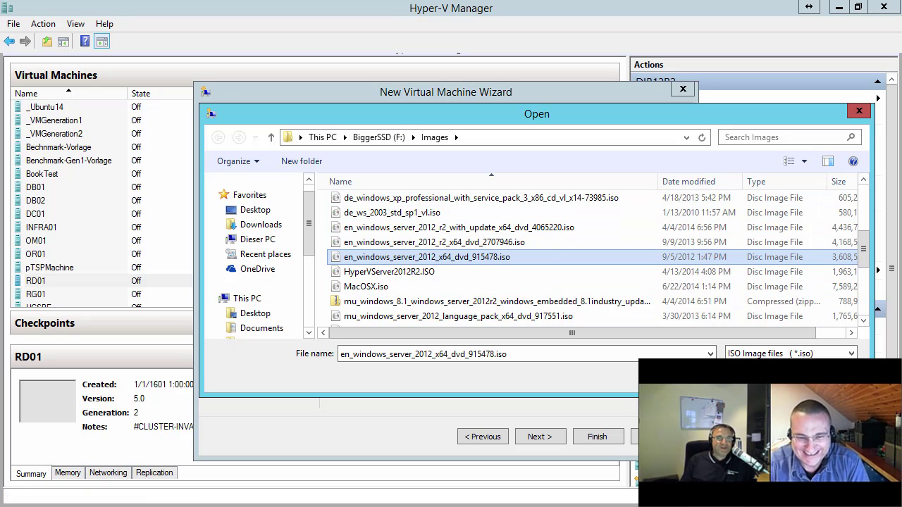
pyautogui.click(768, 380)
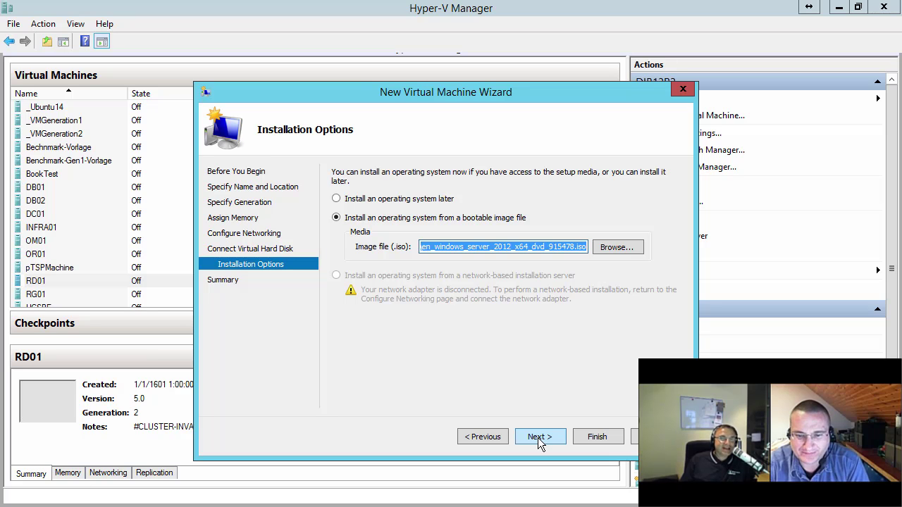
pyautogui.click(538, 437)
# - Finish the wizard and start the _W12Generation2 virtual machine
pyautogui.click(607, 438)
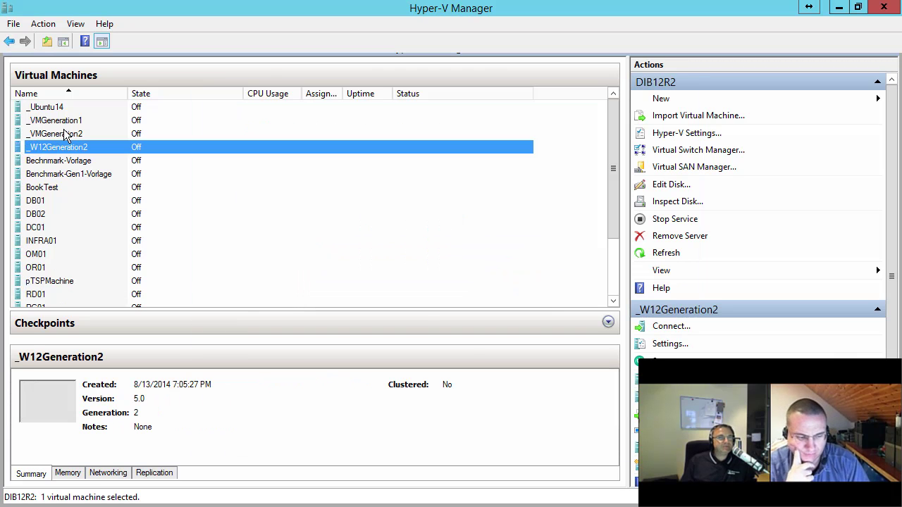
pyautogui.rightClick(49, 152)
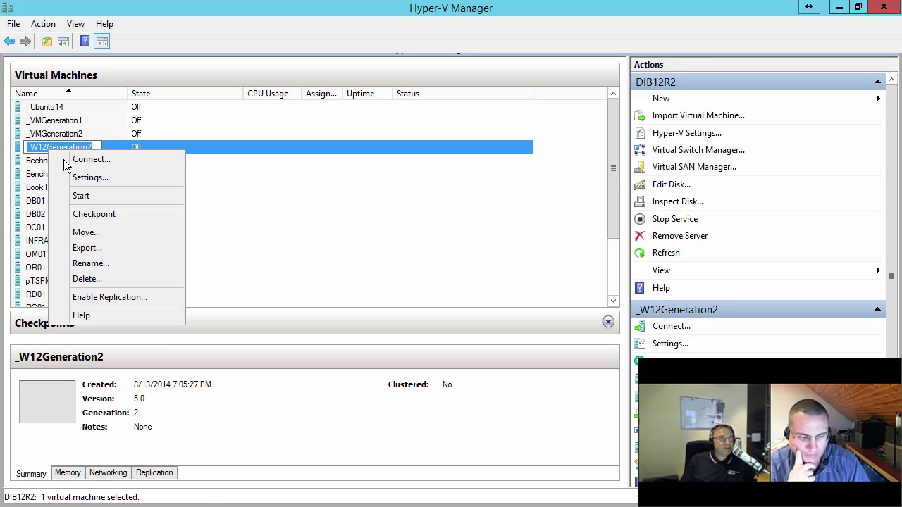
pyautogui.click(85, 195)
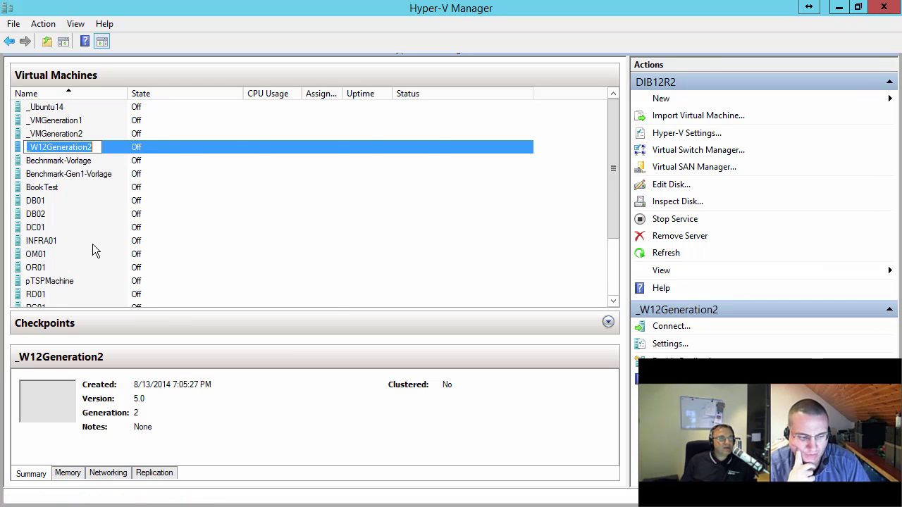
# - Connect to _W12Generation2 and boot it from the DVD into Windows Server 2012 Setup
pyautogui.click(20, 149)
pyautogui.doubleClick(19, 150)
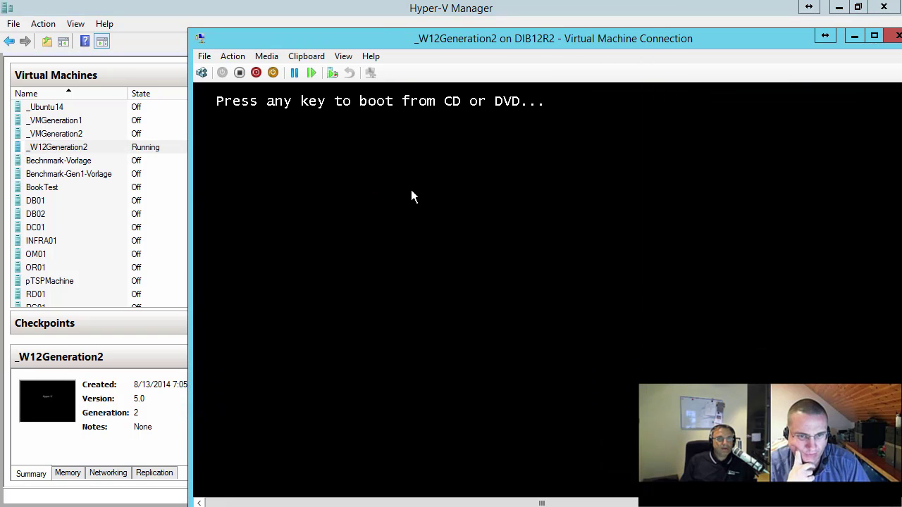
pyautogui.click(412, 196)
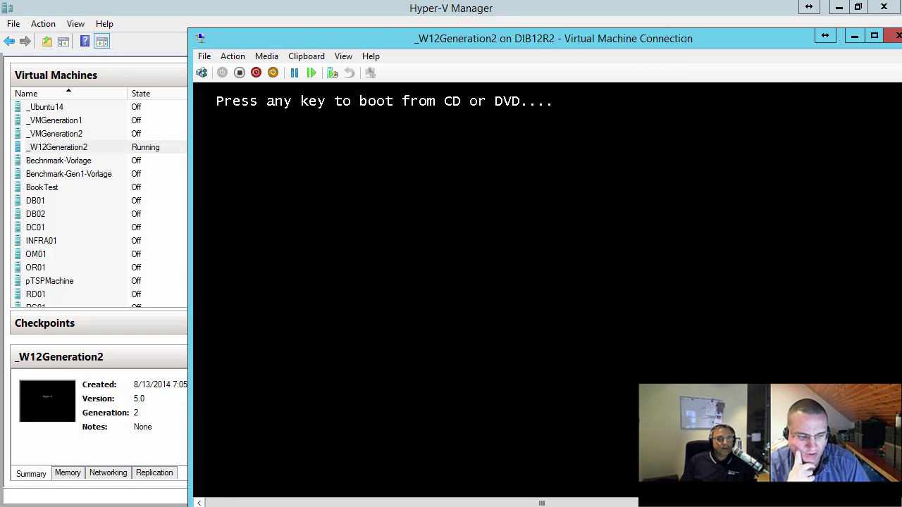
pyautogui.press('Return')
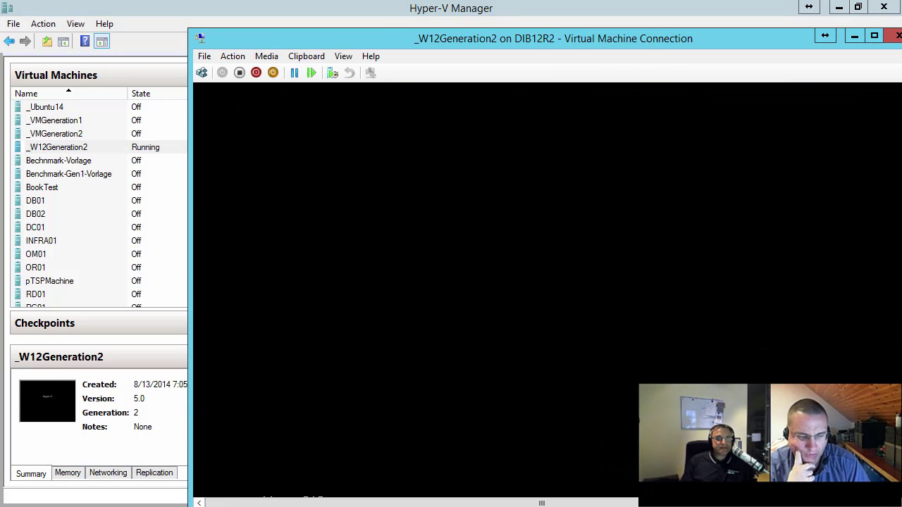
pyautogui.moveTo(277, 41); pyautogui.dragTo(159, 13)
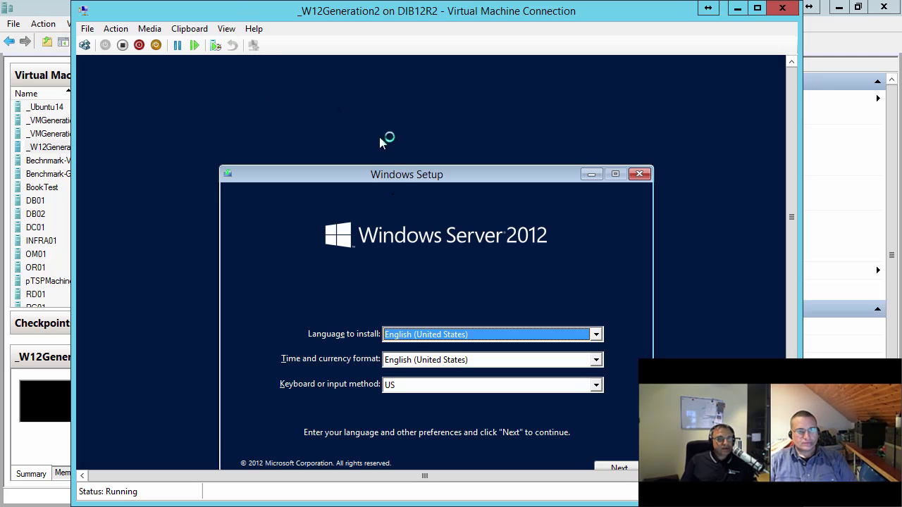
# - Accept the default language settings and launch Install now in Windows Setup
pyautogui.moveTo(392, 178); pyautogui.dragTo(384, 103)
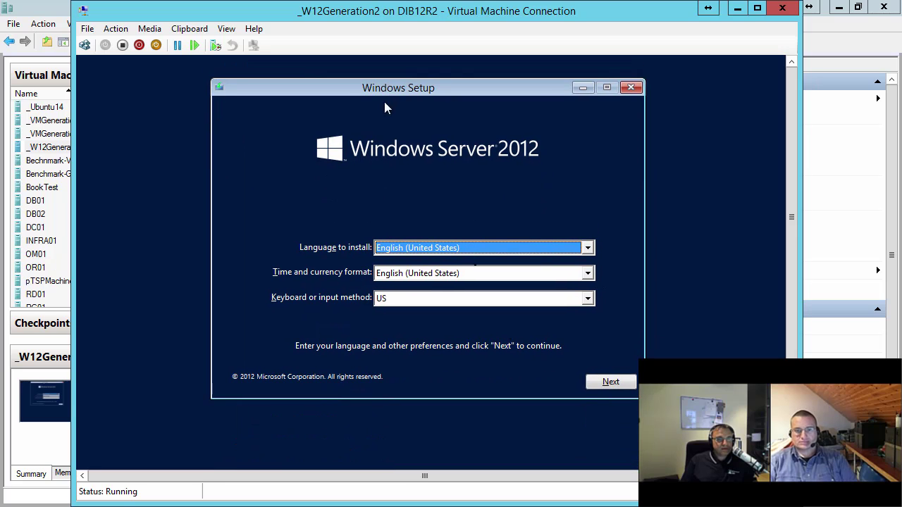
pyautogui.click(596, 383)
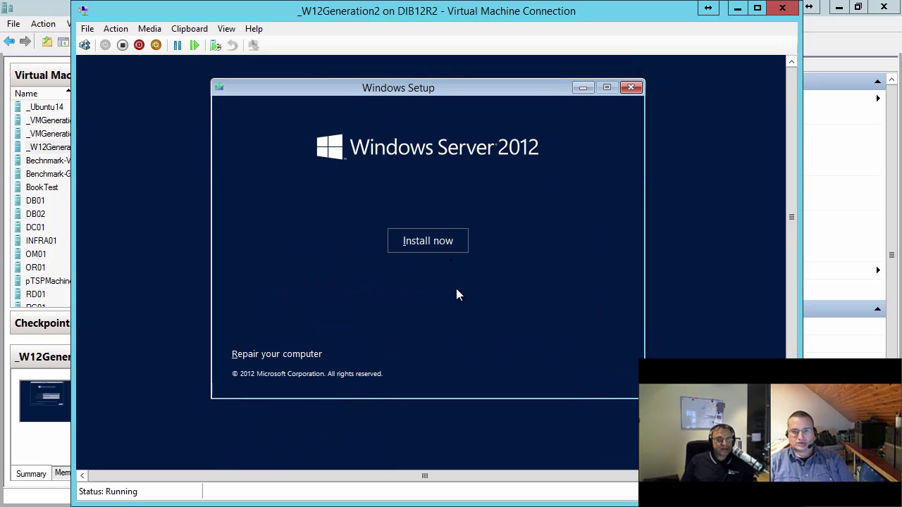
pyautogui.click(445, 243)
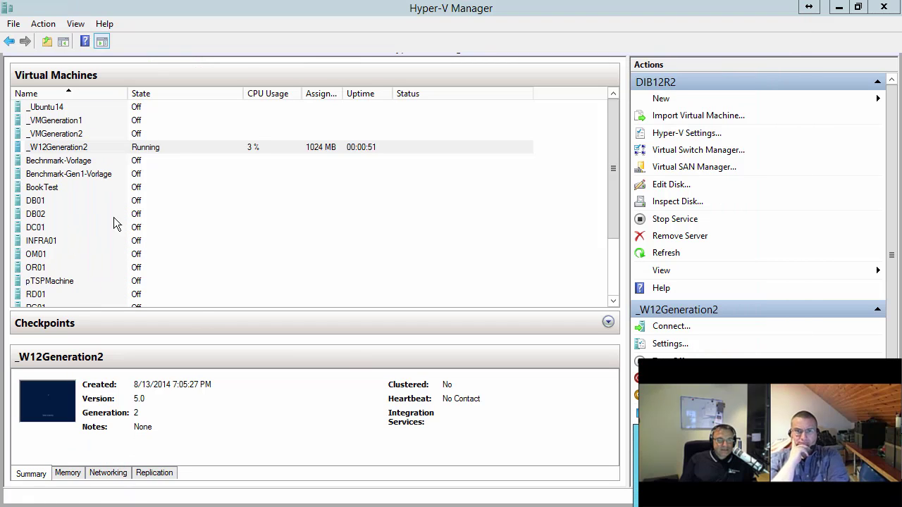
# - Look over the _VMGeneration1 and _VMGeneration2 details, then bring up _VMGeneration1's context menu
pyautogui.click(57, 120)
pyautogui.click(43, 134)
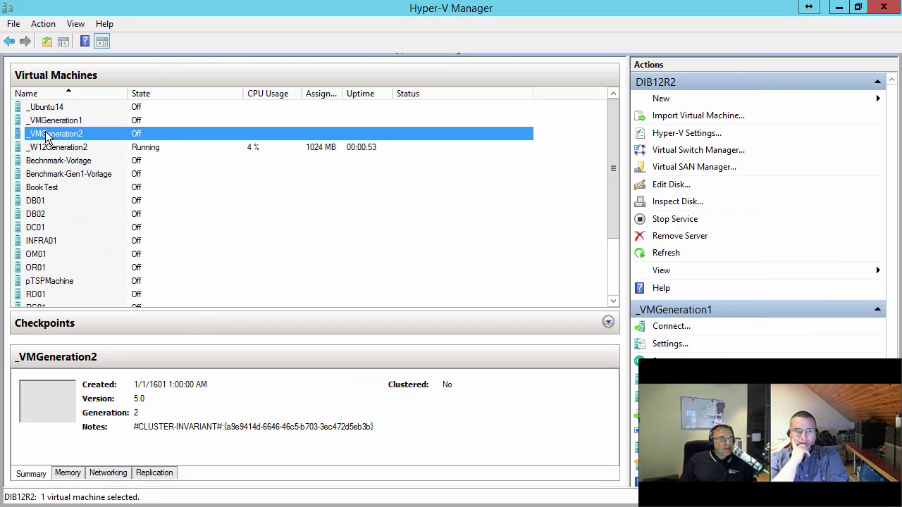
pyautogui.click(51, 122)
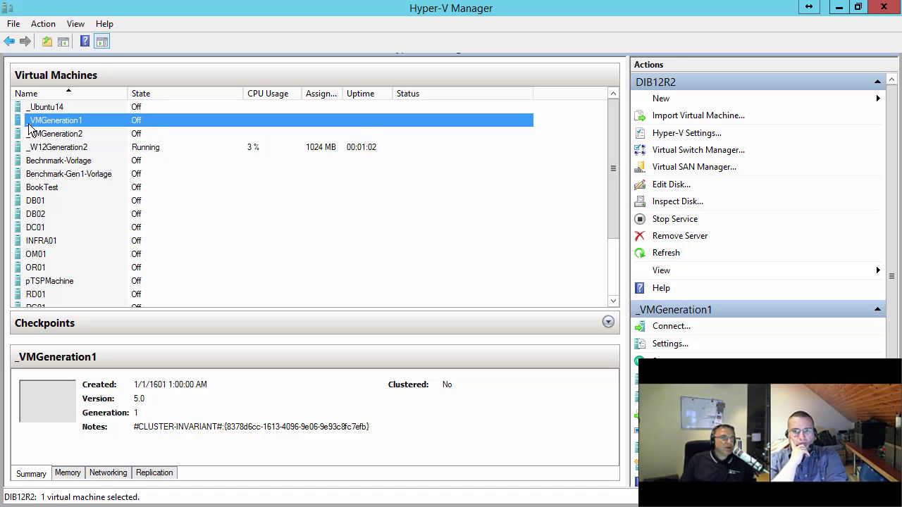
pyautogui.rightClick(73, 120)
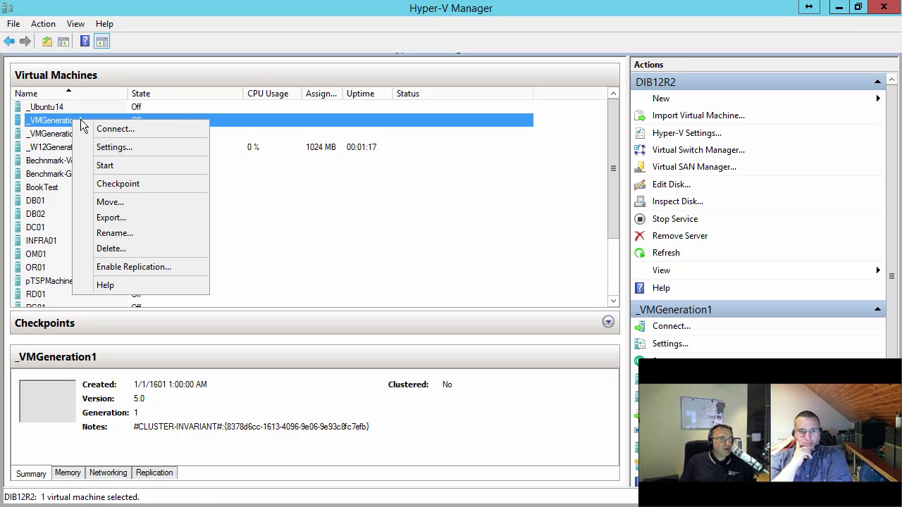
# - Open Settings for _VMGeneration1 and _VMGeneration2, placing the dialogs on the left and right
pyautogui.click(136, 146)
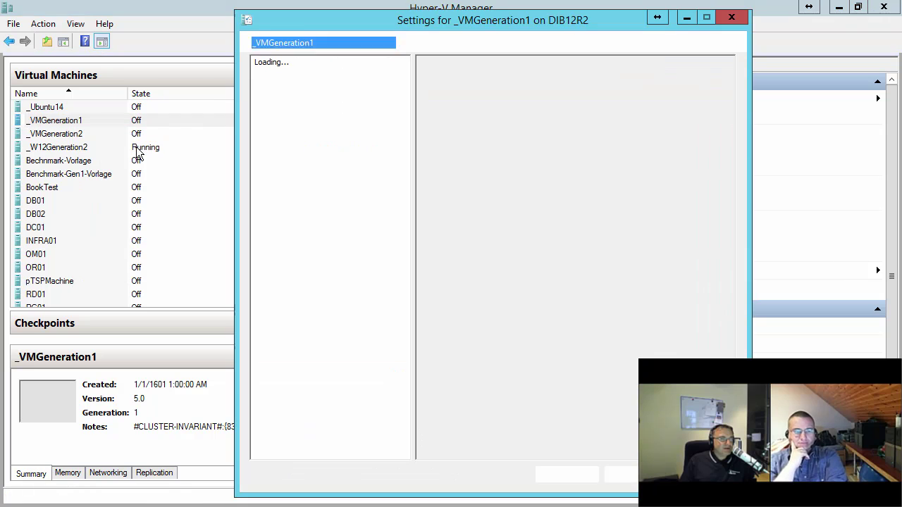
pyautogui.moveTo(286, 22); pyautogui.dragTo(67, 14)
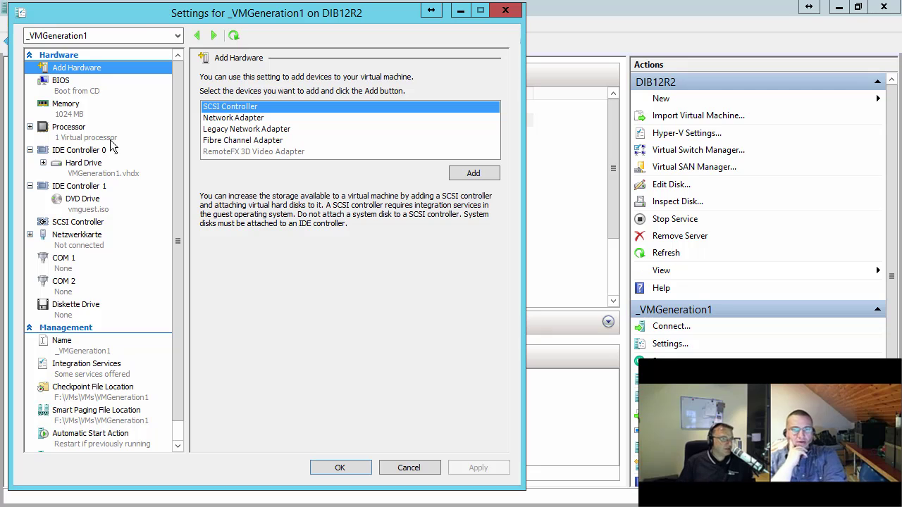
pyautogui.moveTo(145, 20); pyautogui.dragTo(144, 154)
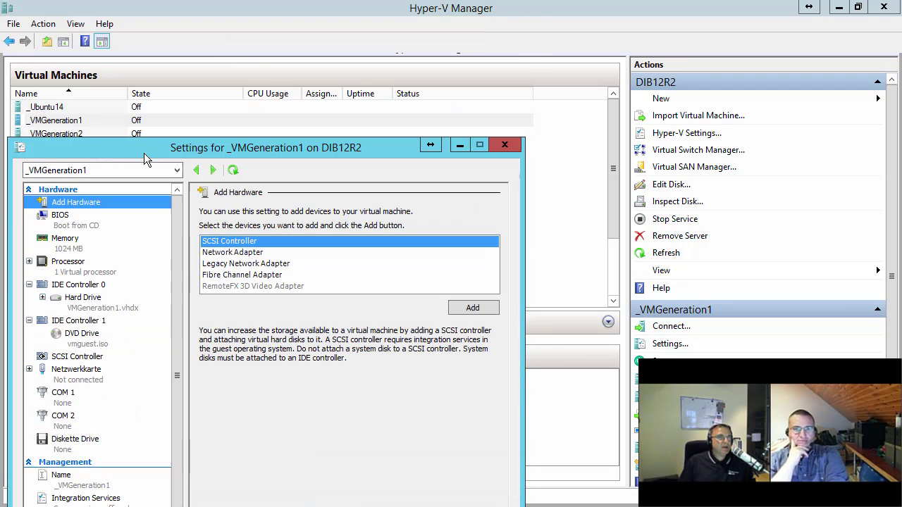
pyautogui.click(71, 134)
pyautogui.rightClick(72, 136)
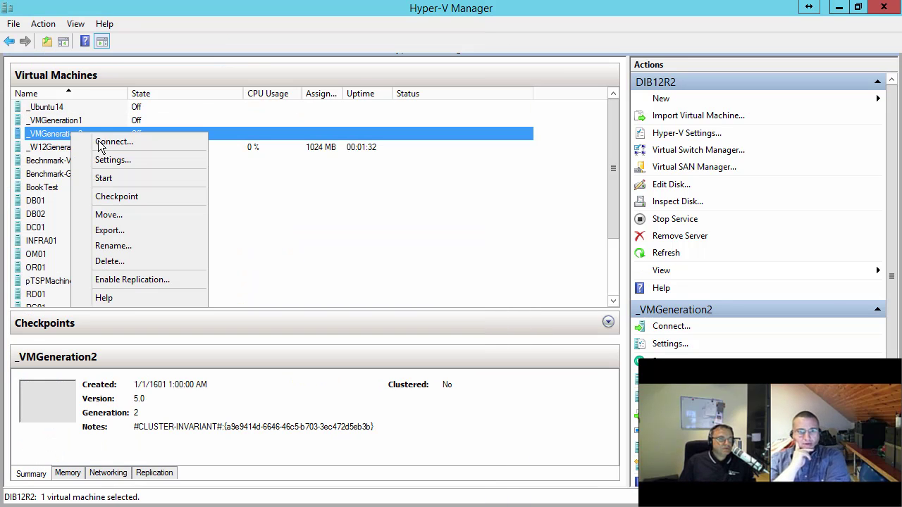
pyautogui.click(106, 159)
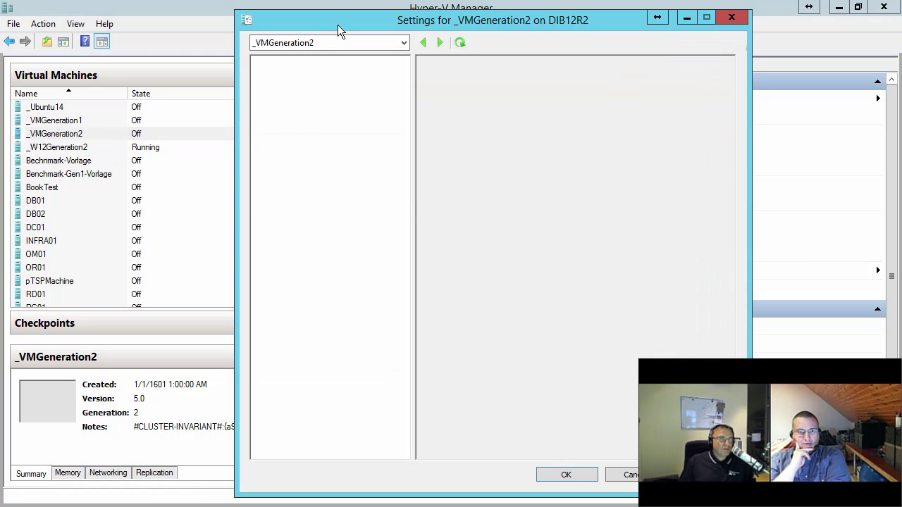
pyautogui.moveTo(340, 23); pyautogui.dragTo(592, 24)
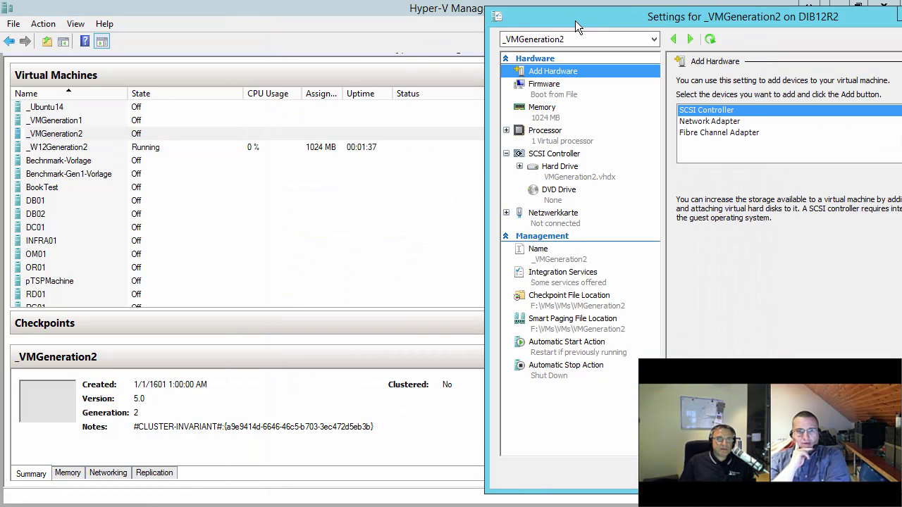
# - Bring _VMGeneration1's settings back to the top left and minimize Hyper-V Manager
pyautogui.click(51, 121)
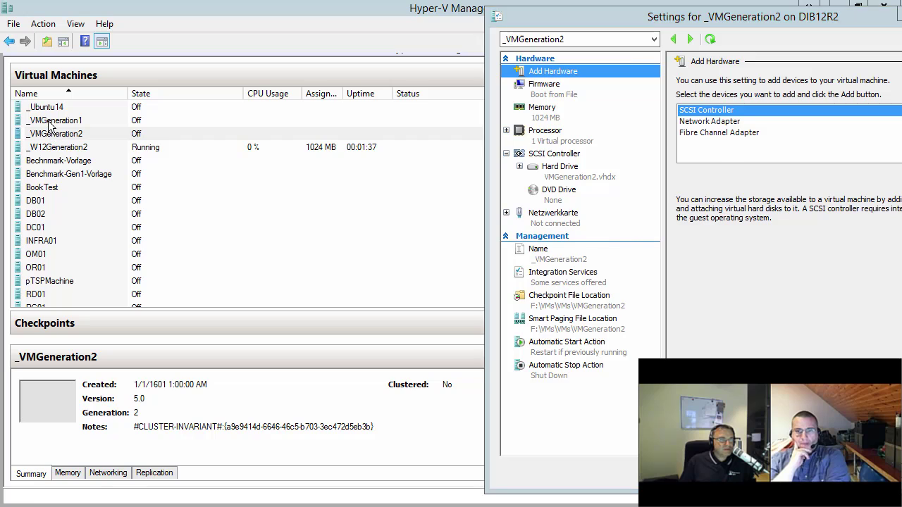
pyautogui.rightClick(63, 125)
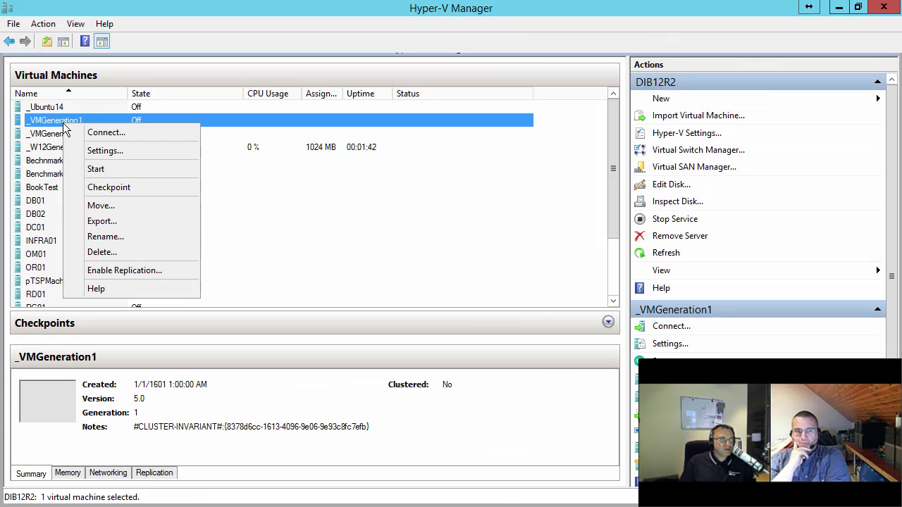
pyautogui.click(123, 150)
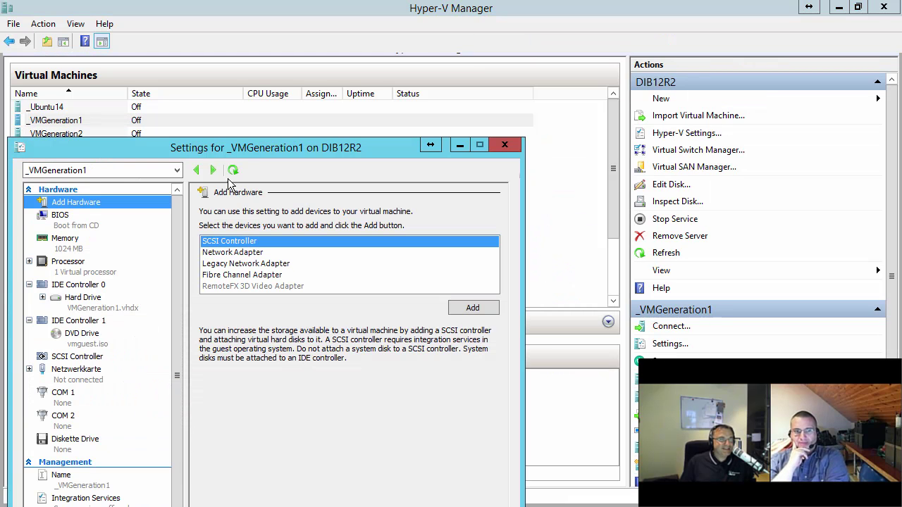
pyautogui.moveTo(207, 150); pyautogui.dragTo(197, 16)
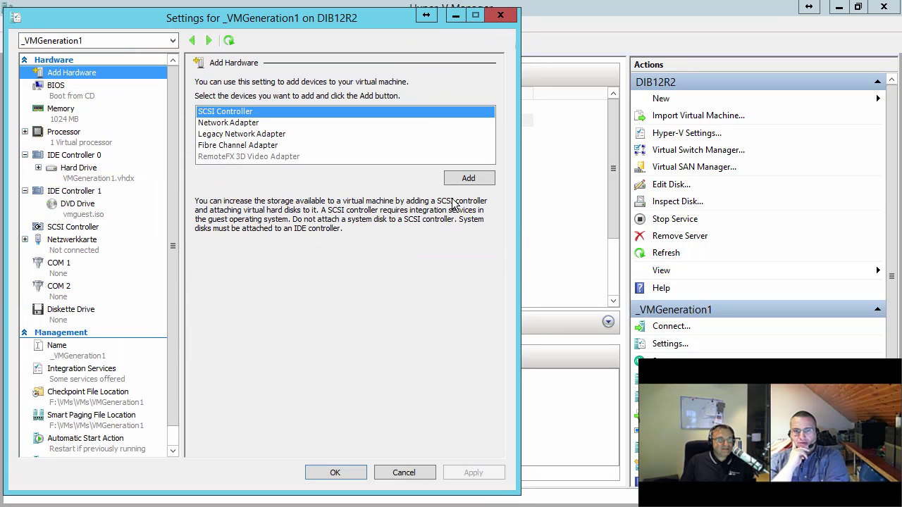
pyautogui.click(839, 7)
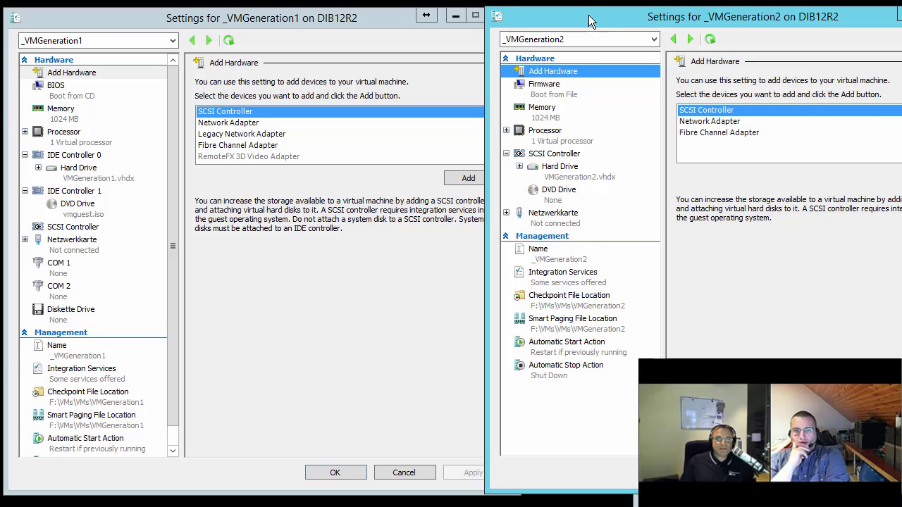
# - Show _VMGeneration1's BIOS startup order (CD, IDE, Legacy Network adapter, Floppy) beside _VMGeneration2's settings
pyautogui.moveTo(590, 17); pyautogui.dragTo(570, 19)
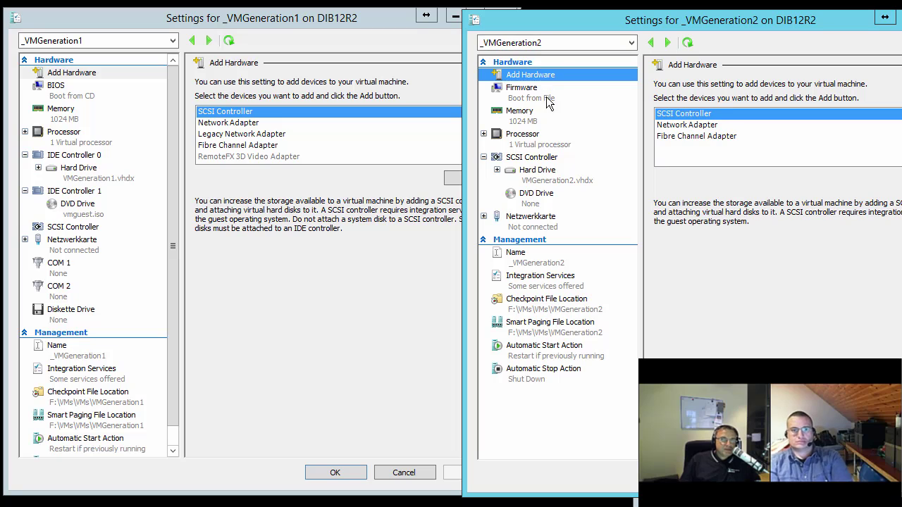
pyautogui.click(173, 438)
pyautogui.click(174, 438)
pyautogui.scroll(1, 169, 310)
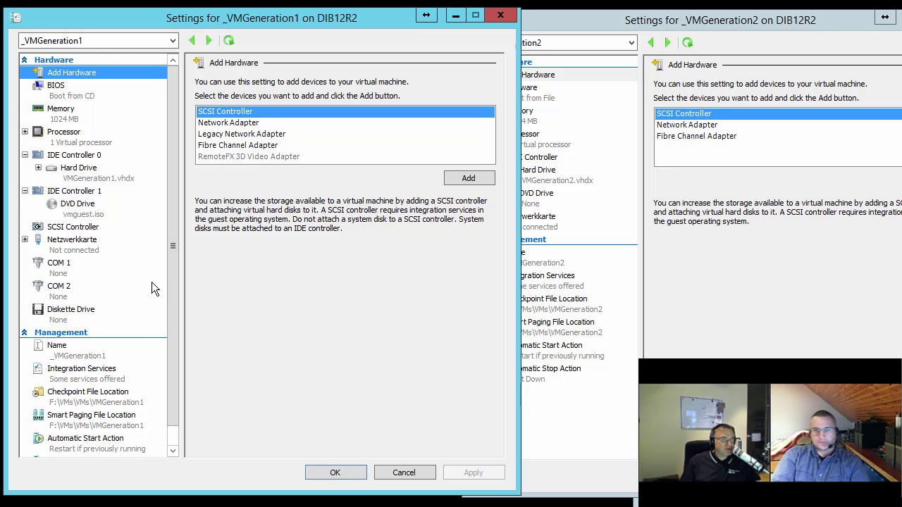
pyautogui.click(62, 121)
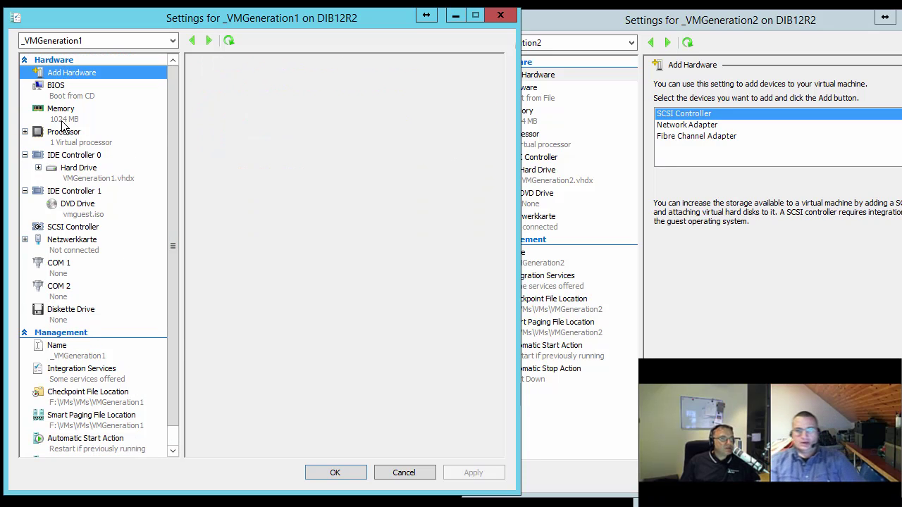
pyautogui.click(532, 116)
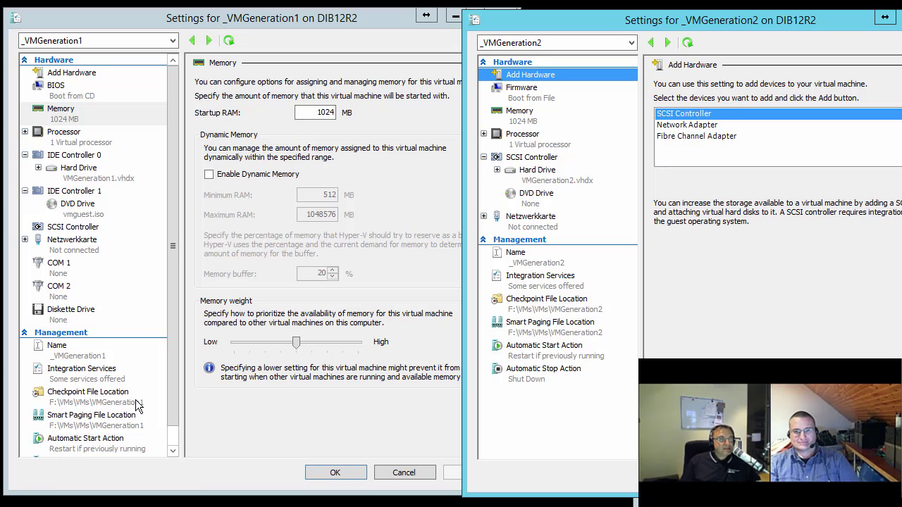
pyautogui.click(64, 87)
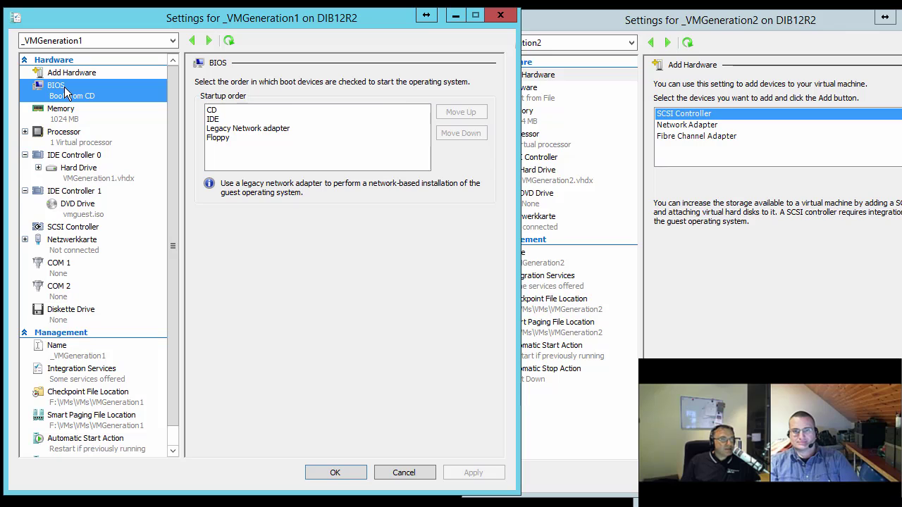
pyautogui.click(655, 247)
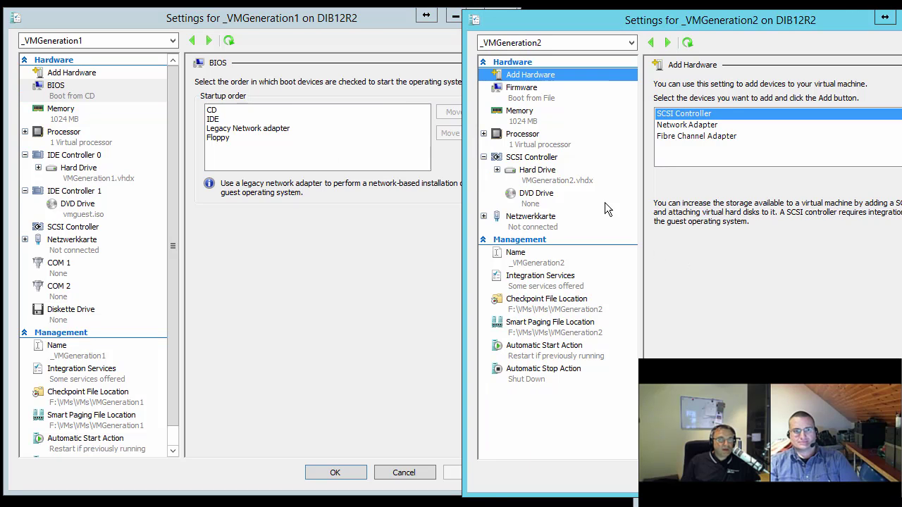
# - Display _VMGeneration2's Firmware page: Secure Boot on, boot order File, DVD Drive, Network Adapter, Hard Drive
pyautogui.click(512, 94)
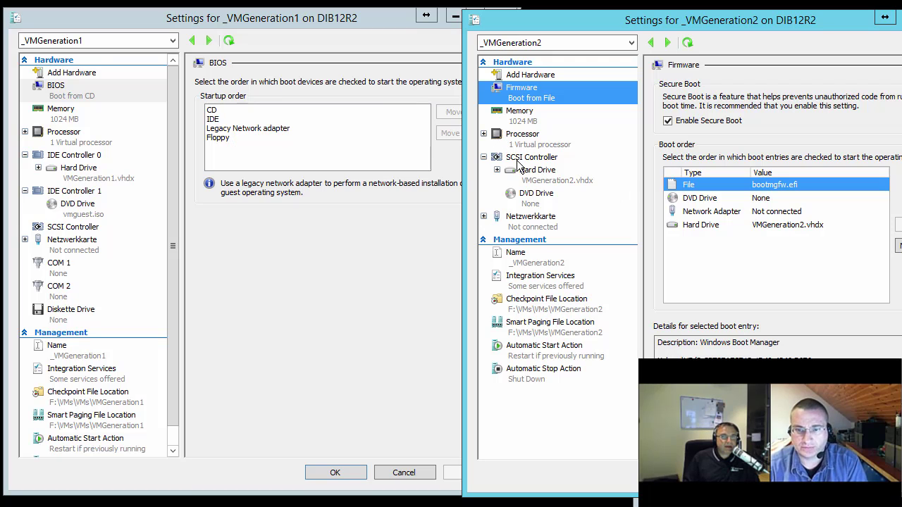
# - Review _VMGeneration1's IDE Controller 0 and BIOS startup order, then show _VMGeneration2's Firmware boot order
pyautogui.click(64, 157)
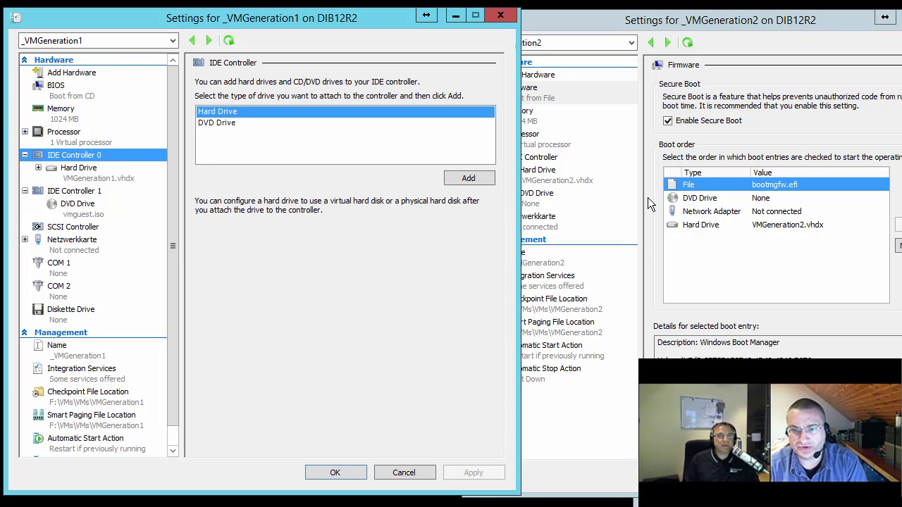
pyautogui.click(49, 91)
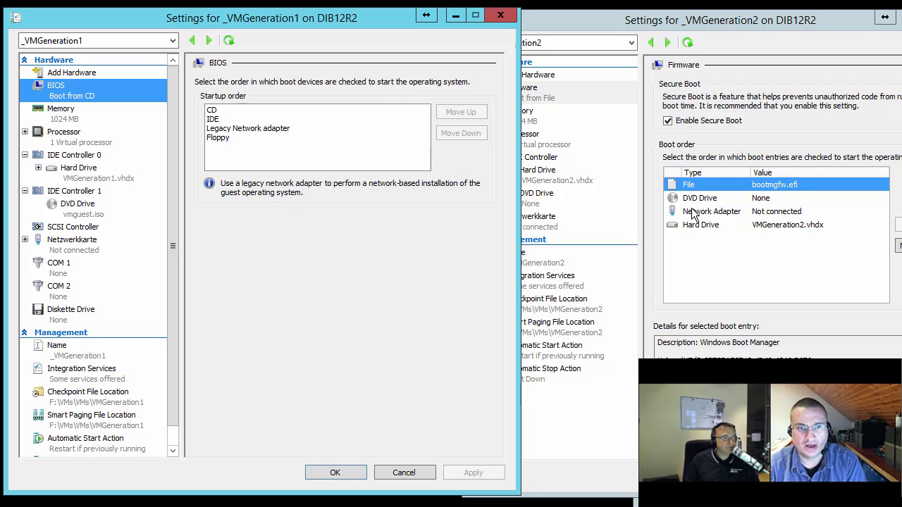
pyautogui.click(248, 129)
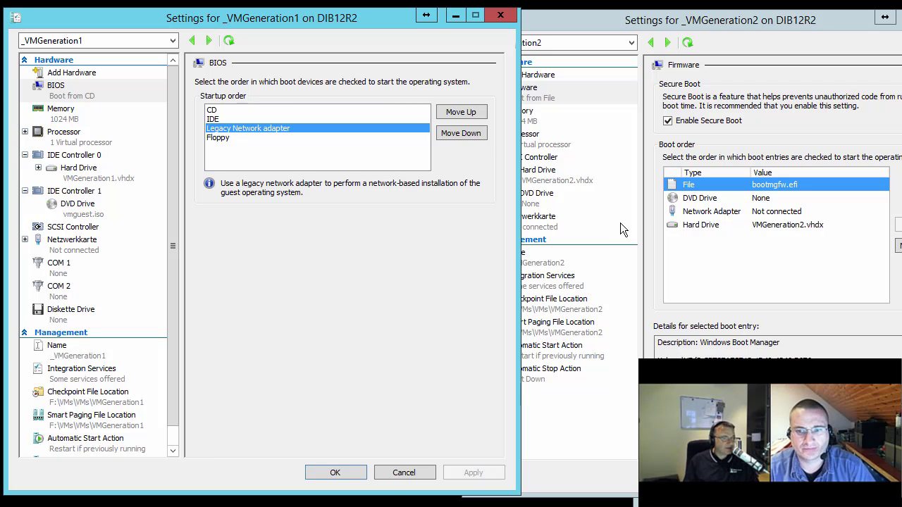
pyautogui.click(652, 218)
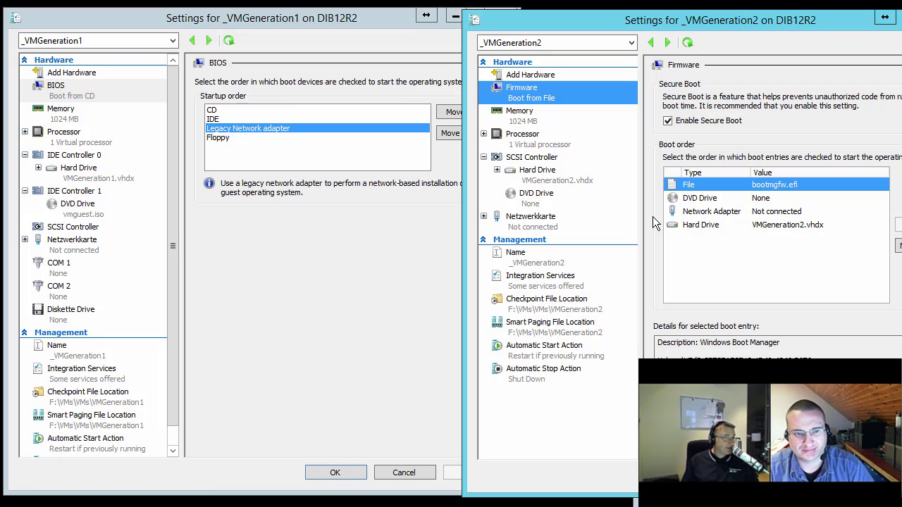
# - Compare both VMs' Add Hardware lists, reading the Network Adapter and Legacy Network Adapter descriptions
pyautogui.click(514, 78)
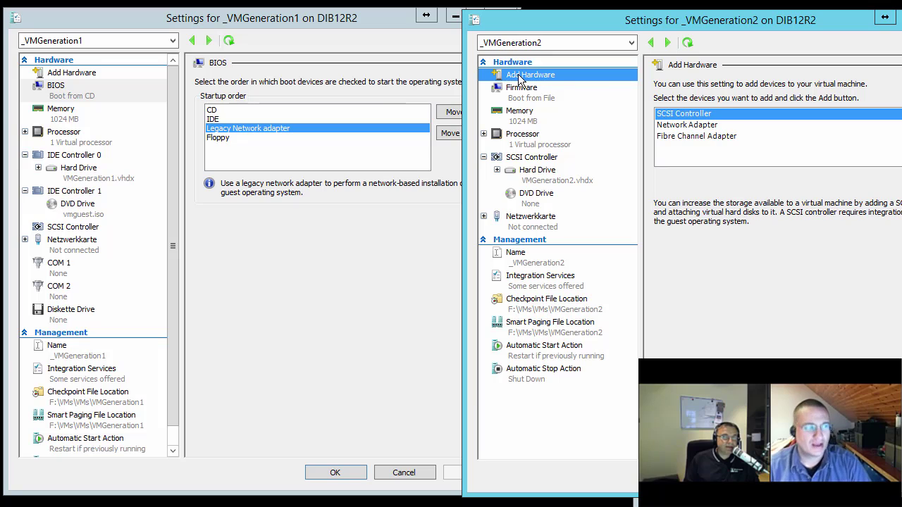
pyautogui.click(680, 125)
pyautogui.click(70, 76)
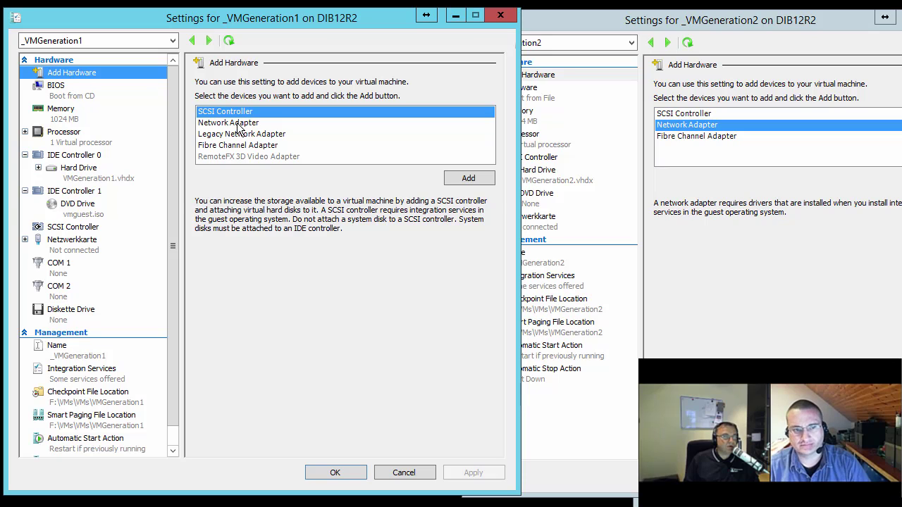
pyautogui.click(238, 124)
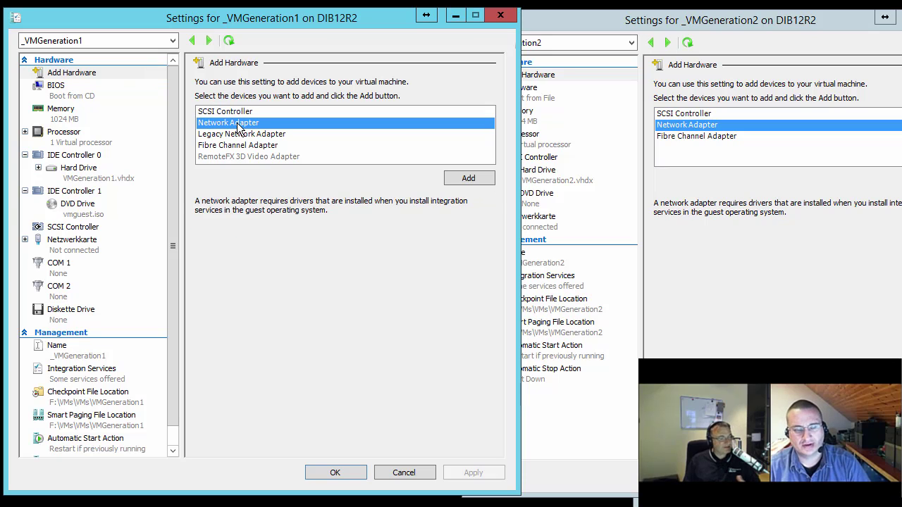
pyautogui.click(238, 133)
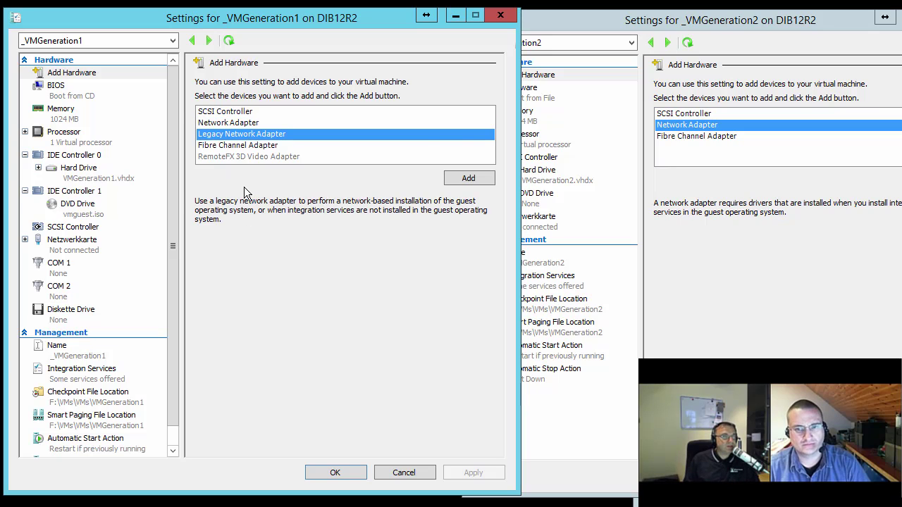
# - View RemoteFX 3D Video Adapter in _VMGeneration1's list, then open its IDE Controller 0 settings
pyautogui.click(759, 241)
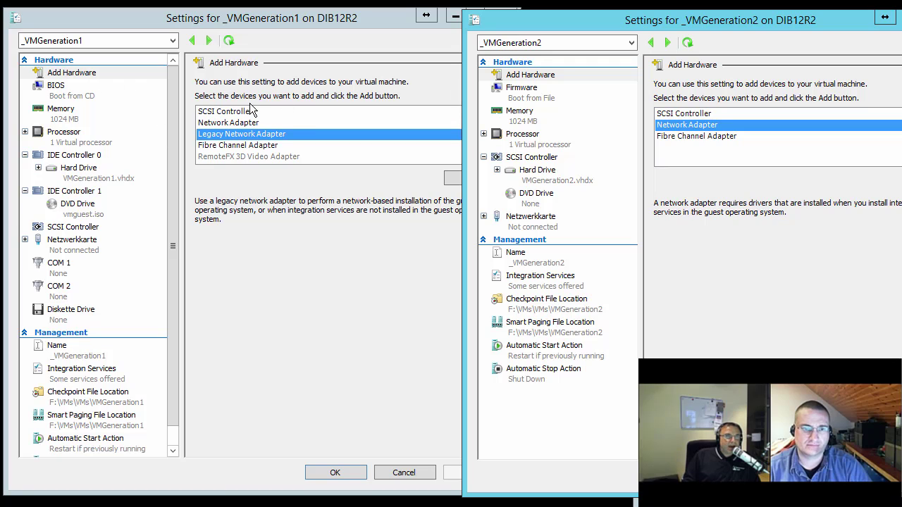
pyautogui.click(236, 156)
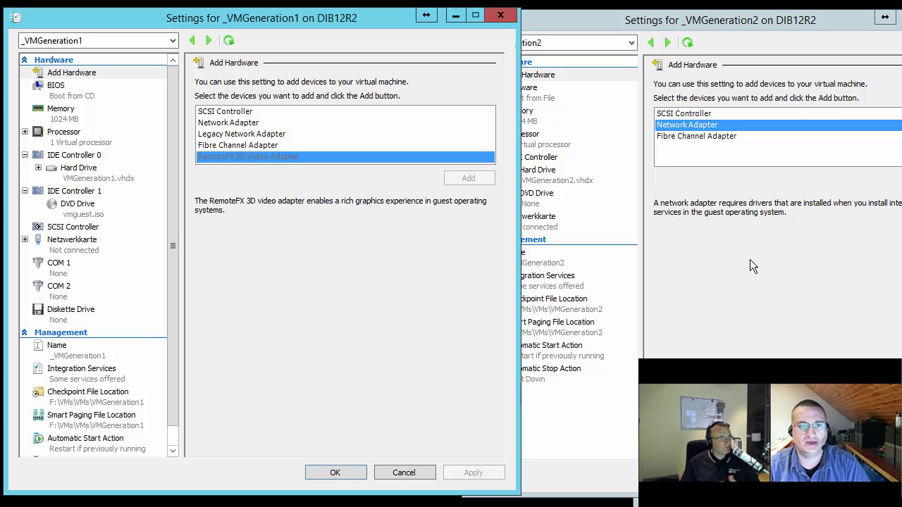
pyautogui.click(75, 158)
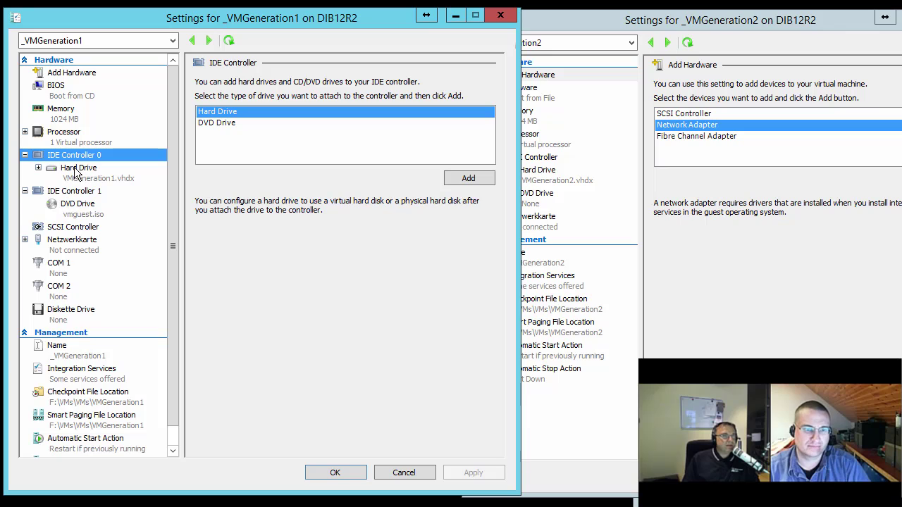
# - Show VMGeneration1.vhdx on IDE Controller 0 location 0 beside _VMGeneration2's Add Hardware page
pyautogui.click(77, 170)
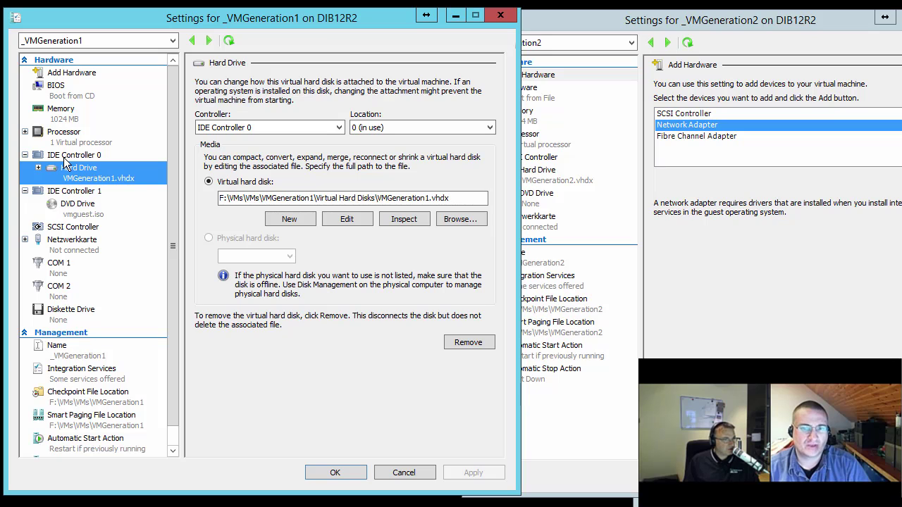
pyautogui.click(813, 317)
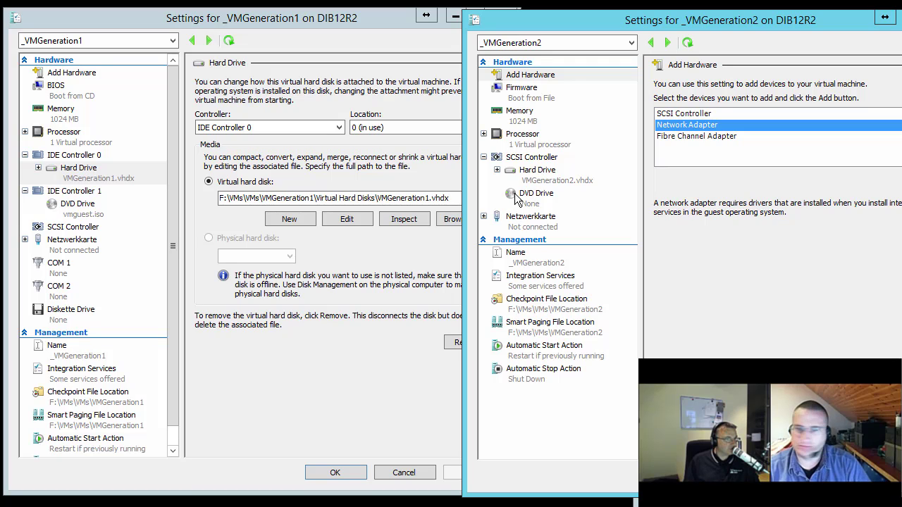
pyautogui.click(519, 75)
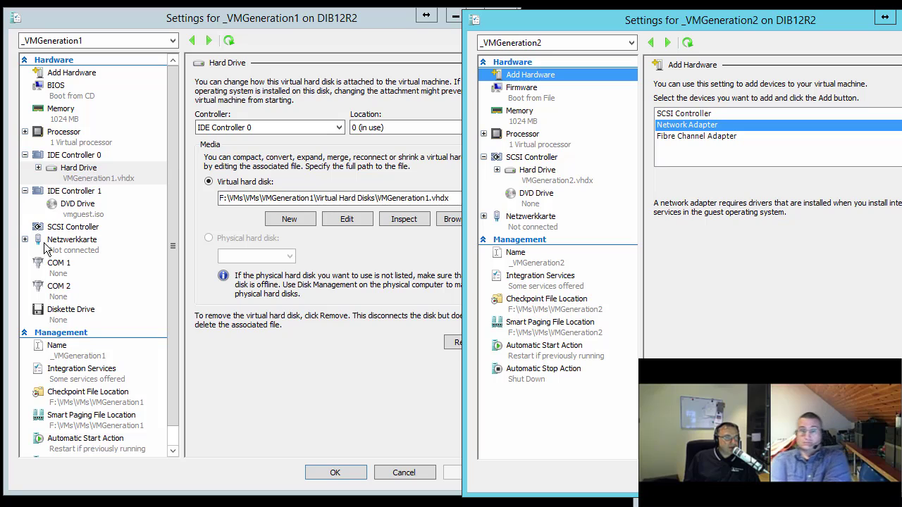
# - View _VMGeneration1's COM 1 and COM 2 ports, then its Floppy Drive page with Media None
pyautogui.click(53, 273)
pyautogui.click(57, 295)
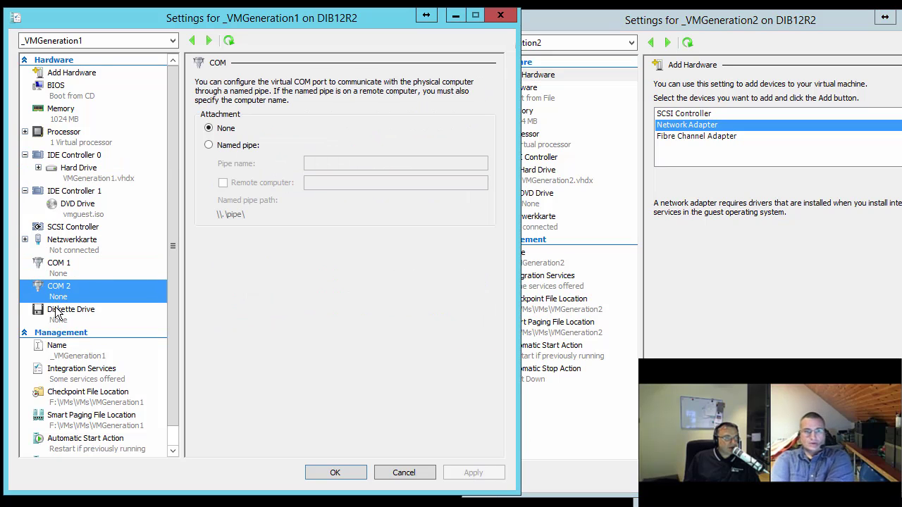
pyautogui.click(56, 312)
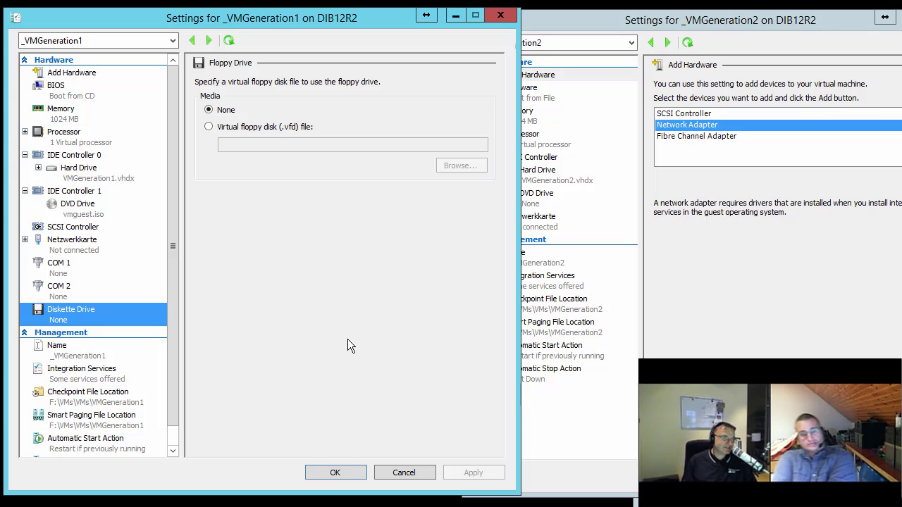
# - Raise _VMGeneration2's settings, which offer SCSI, Network and Fibre Channel adapters but no COM or floppy
pyautogui.click(522, 401)
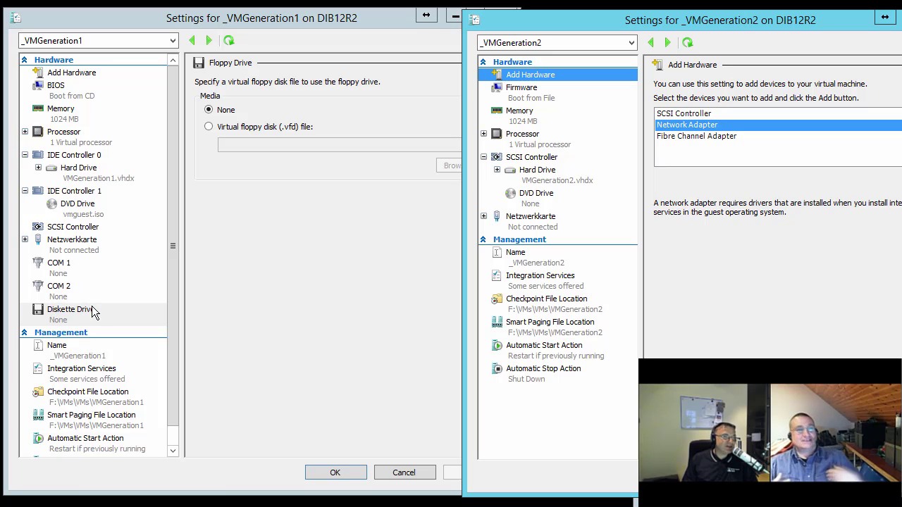
# - Switch between _VMGeneration1's COM 1 and COM 2 pages, ending on COM 1 with attachment None
pyautogui.click(54, 275)
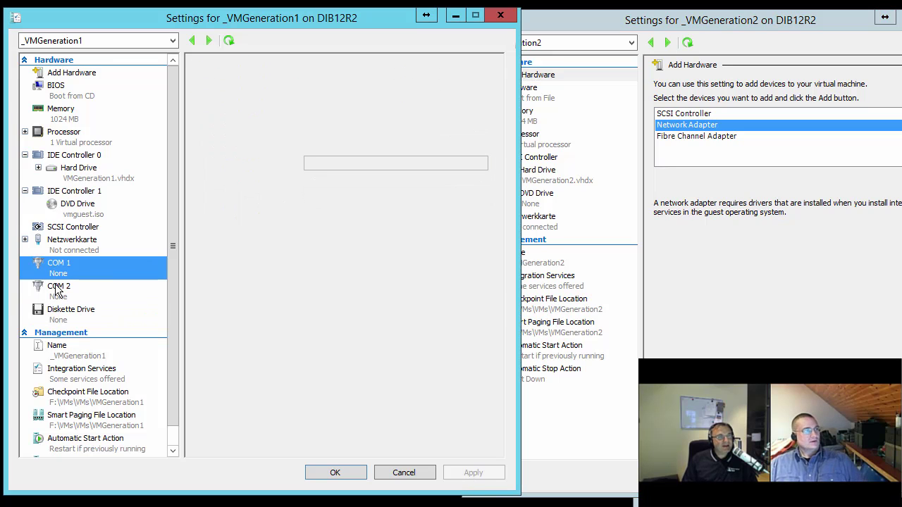
pyautogui.click(55, 282)
pyautogui.click(56, 275)
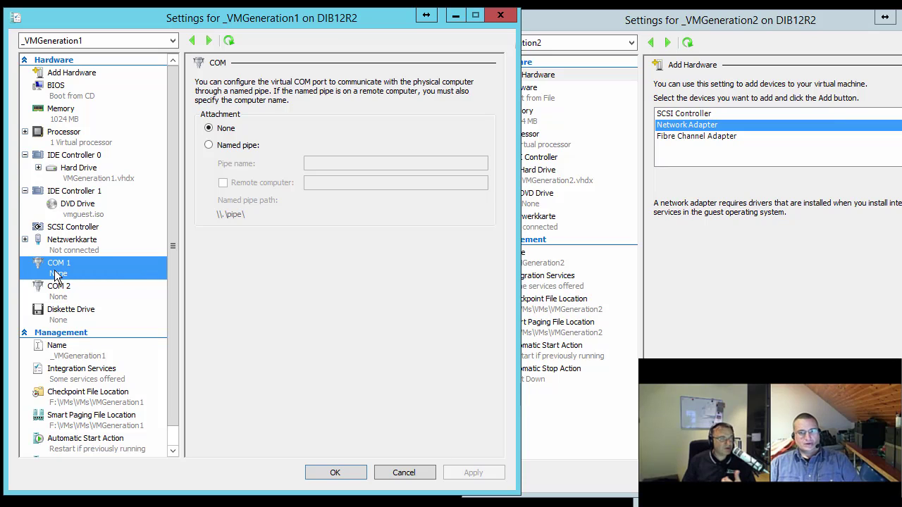
pyautogui.press('Down')
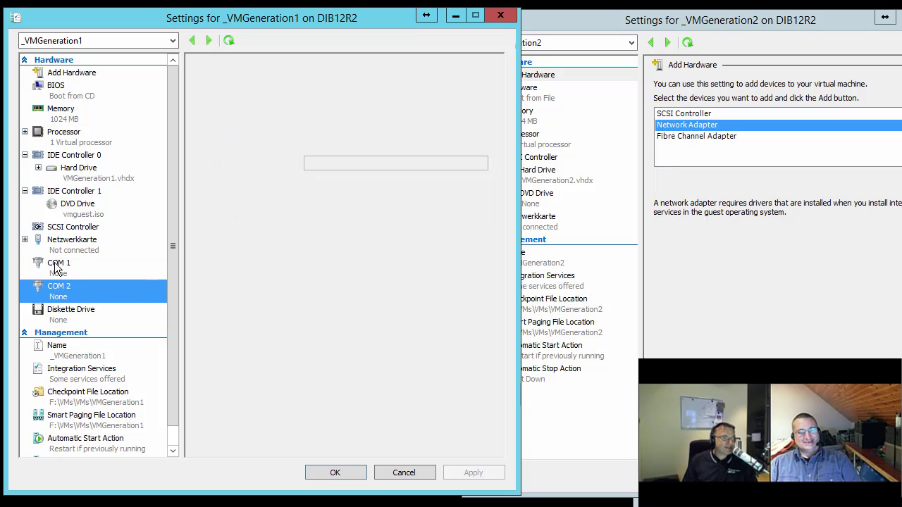
pyautogui.click(56, 270)
pyautogui.click(58, 289)
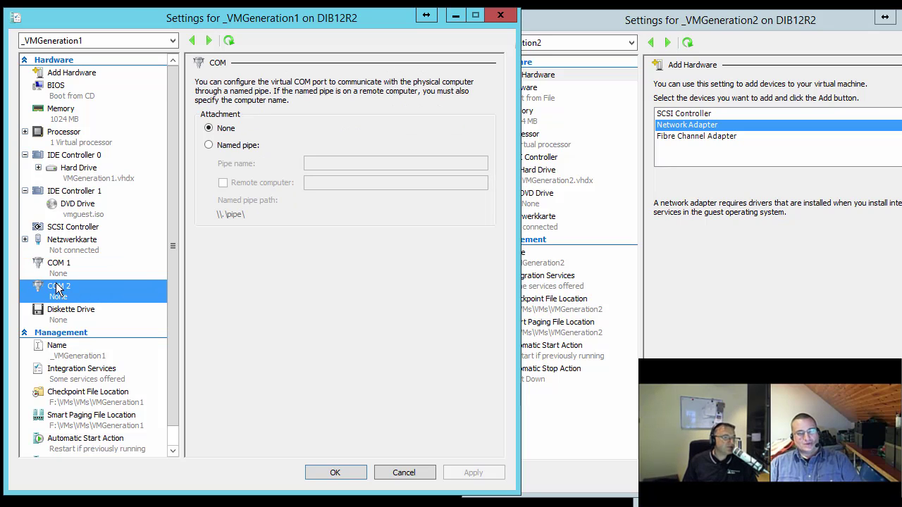
pyautogui.click(59, 274)
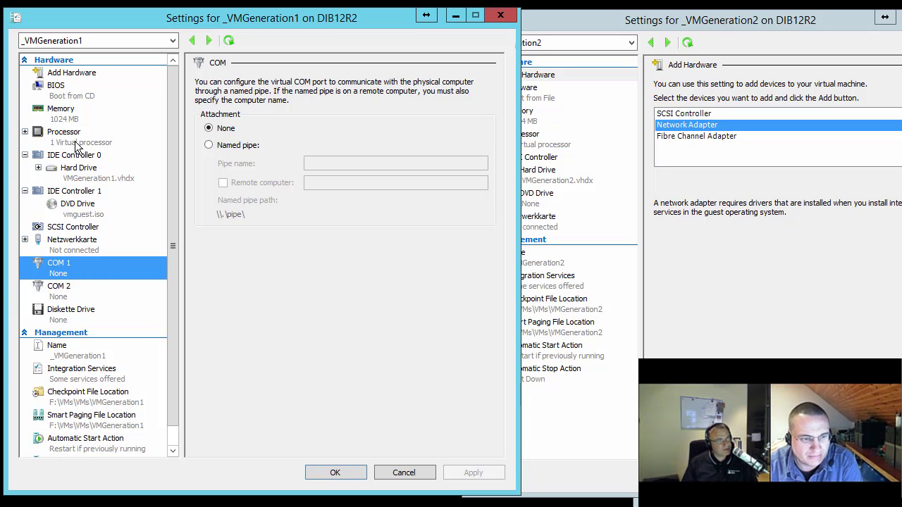
# - Cancel _VMGeneration1's settings and open a console connection to _VMGeneration1
pyautogui.click(401, 470)
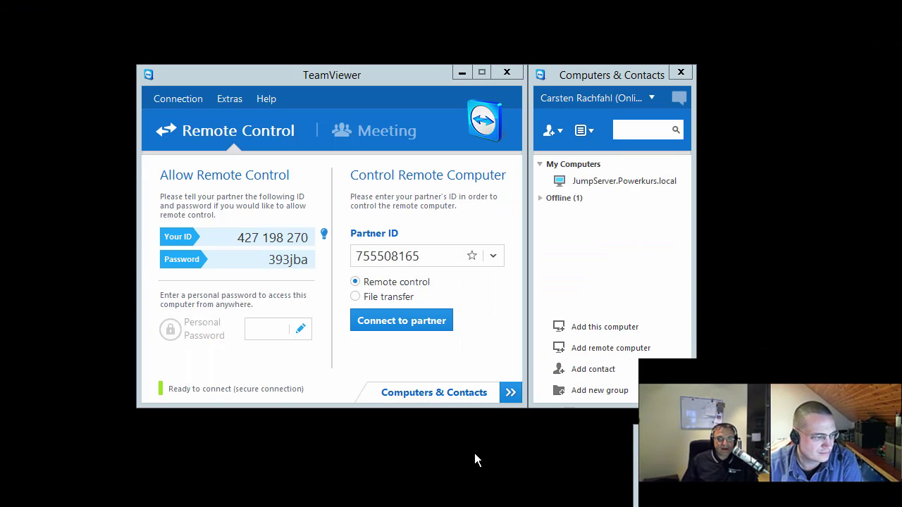
pyautogui.click(462, 73)
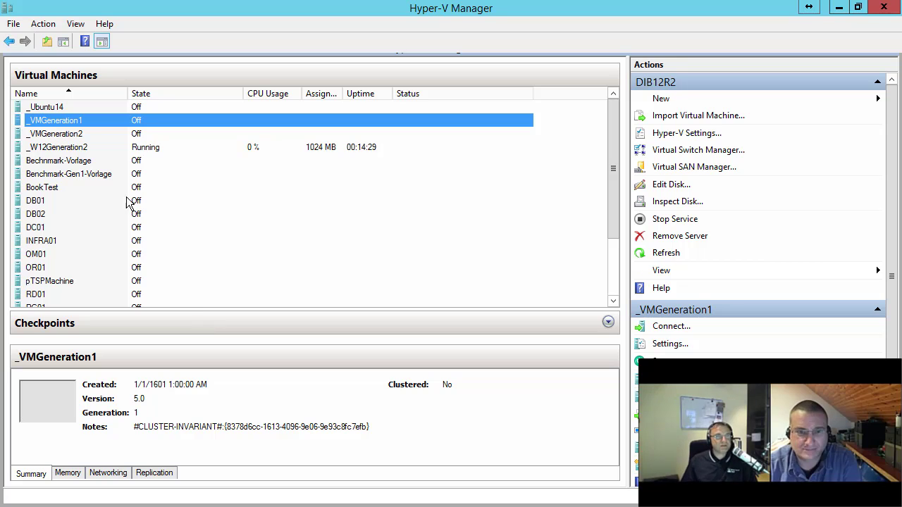
pyautogui.doubleClick(85, 120)
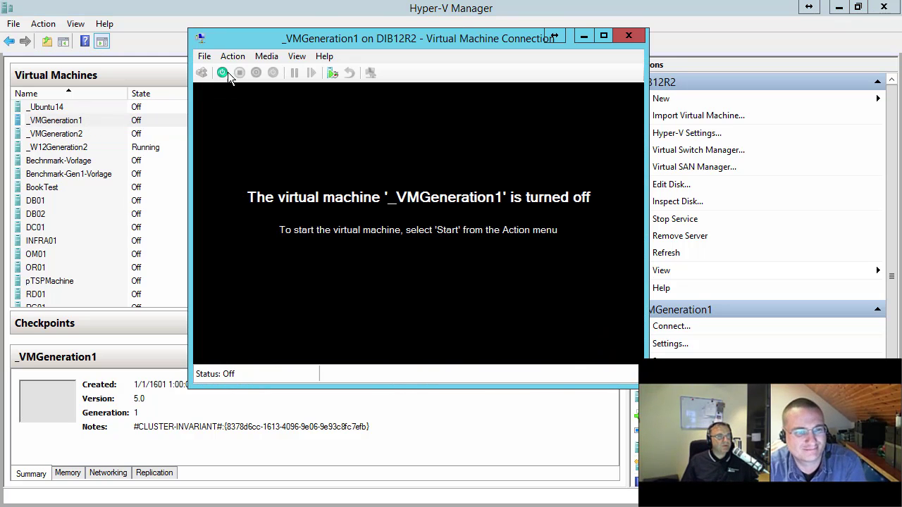
pyautogui.moveTo(141, 82); pyautogui.dragTo(48, 365)
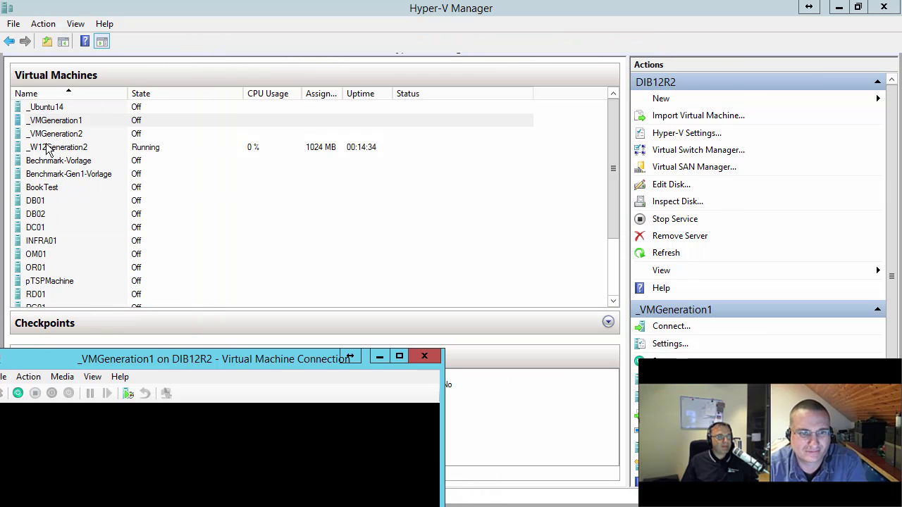
# - Open a console connection to _VMGeneration2 and restore Hyper-V Manager to a smaller window
pyautogui.click(53, 136)
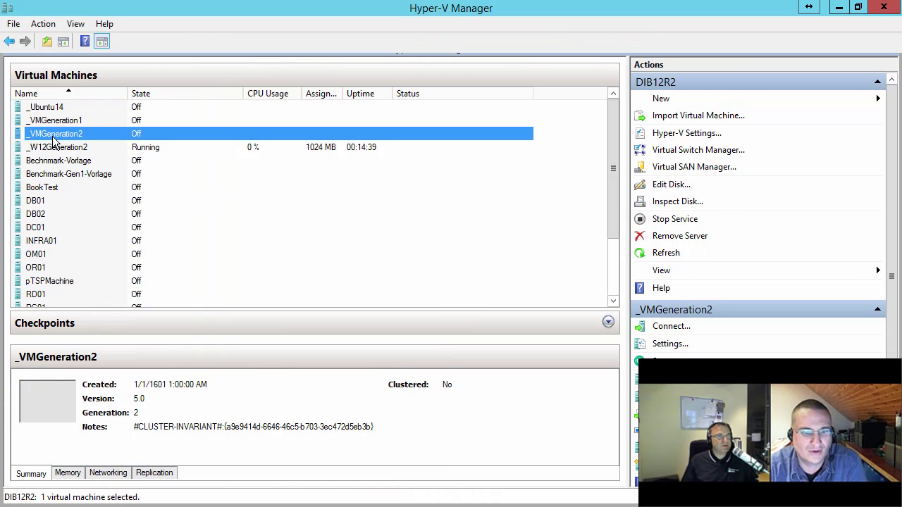
pyautogui.doubleClick(53, 139)
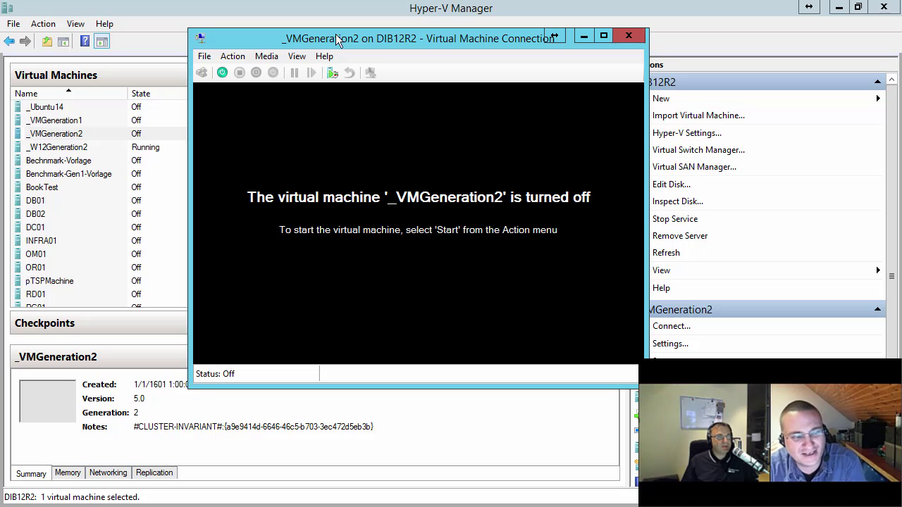
pyautogui.moveTo(390, 44); pyautogui.dragTo(637, 203)
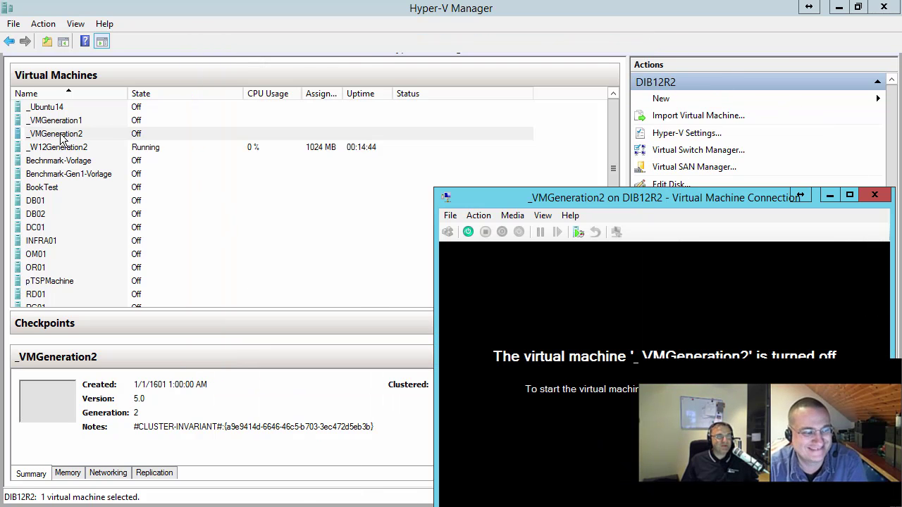
pyautogui.doubleClick(266, 13)
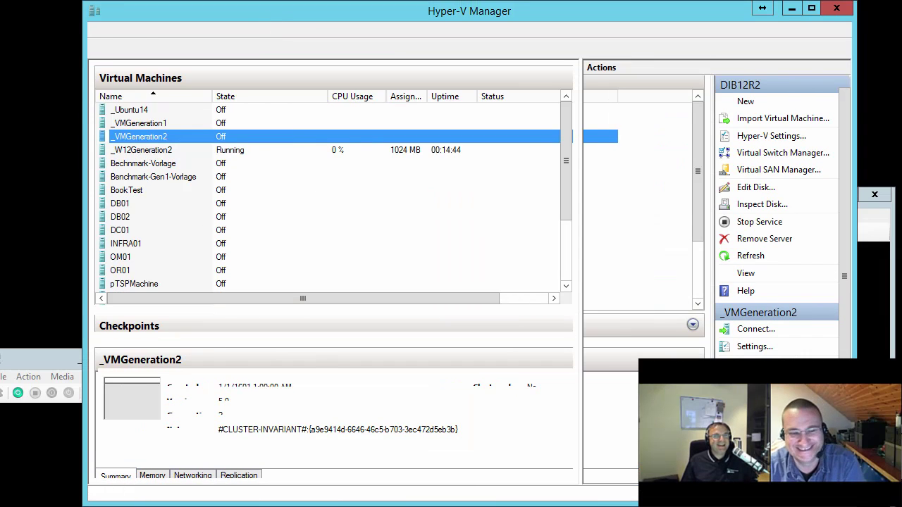
# - Shrink Hyper-V Manager, select both VMs and start them together from the context menu
pyautogui.moveTo(316, 266); pyautogui.dragTo(312, 226)
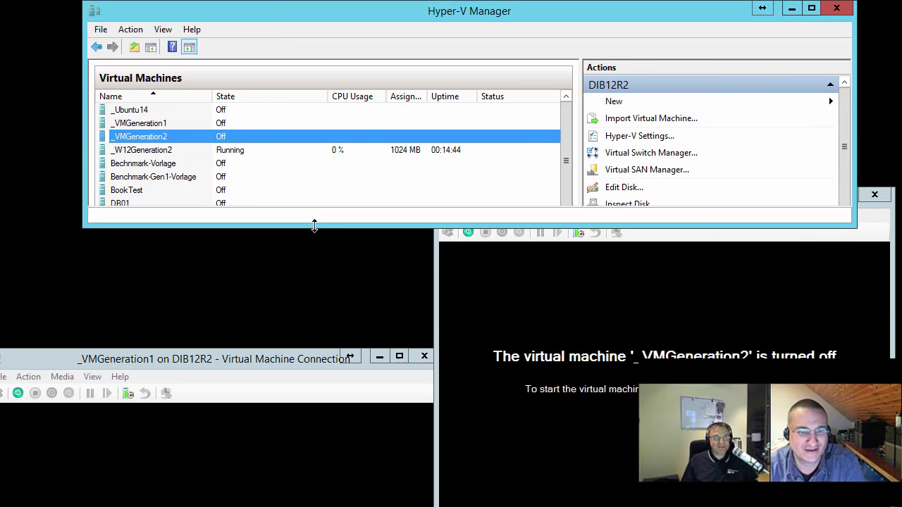
pyautogui.moveTo(222, 362); pyautogui.dragTo(238, 241)
pyautogui.click(136, 123)
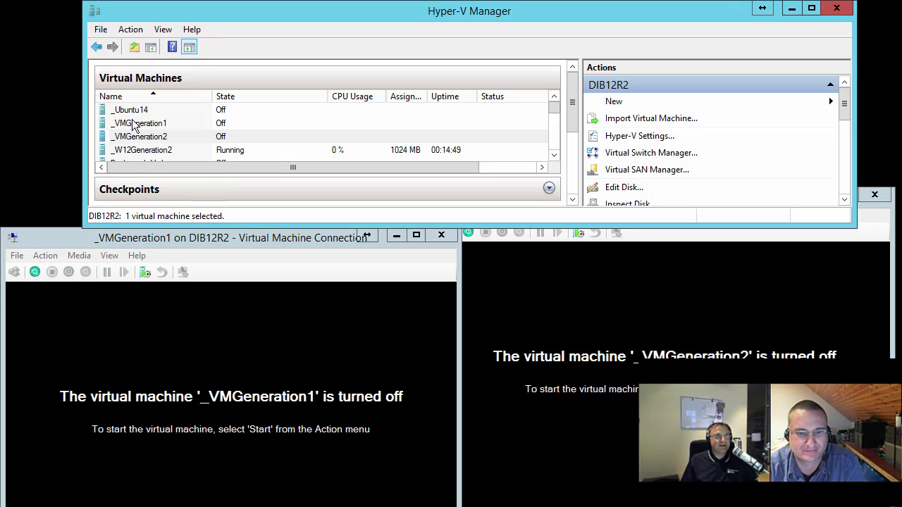
pyautogui.keyDown('ctrl'); pyautogui.click(134, 137); pyautogui.keyUp('ctrl')
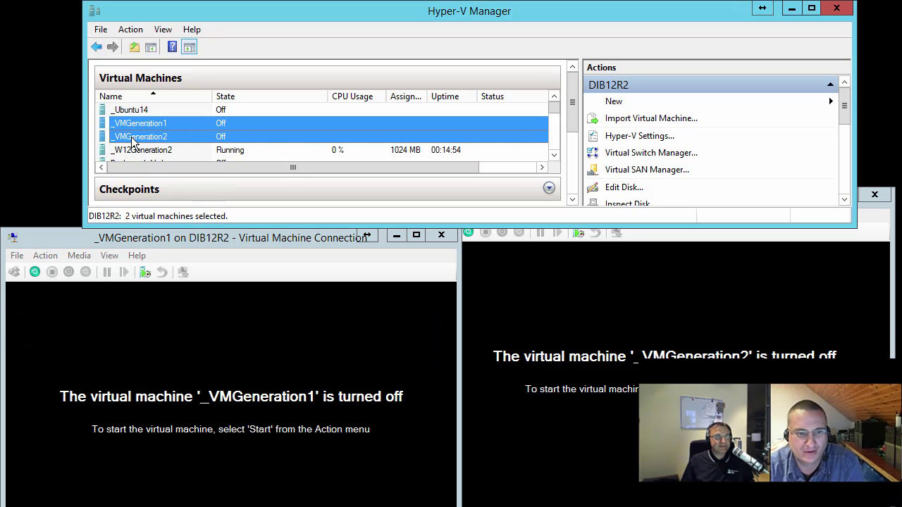
pyautogui.rightClick(133, 140)
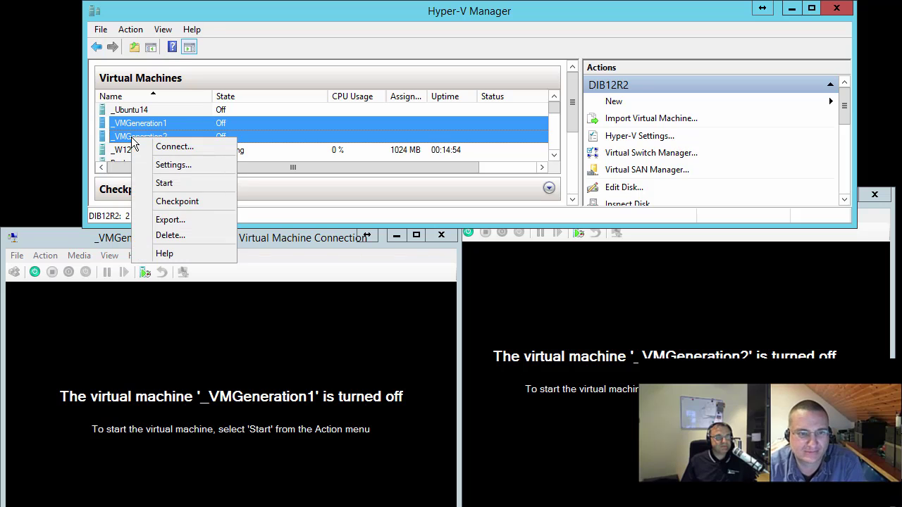
pyautogui.click(165, 184)
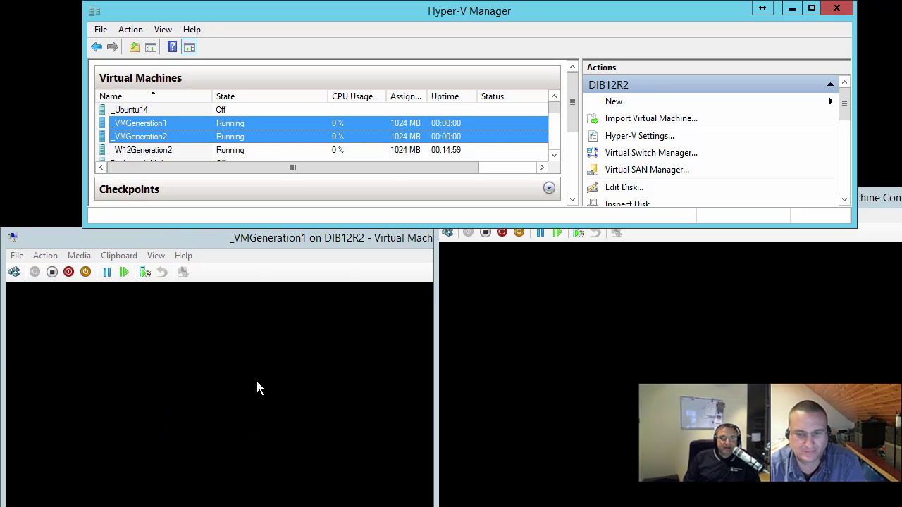
# - Arrange the _VMGeneration1 and _VMGeneration2 consoles side by side at the top of the screen
pyautogui.moveTo(156, 239); pyautogui.dragTo(141, 109)
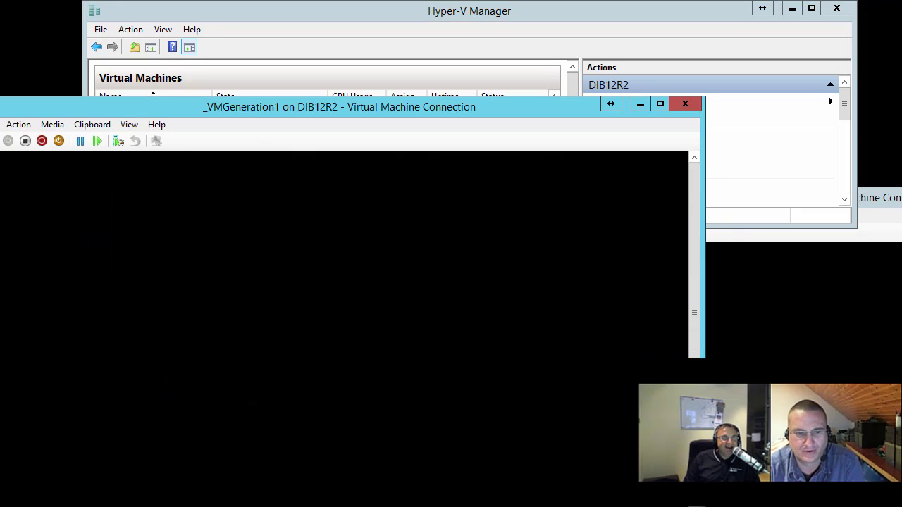
pyautogui.click(739, 220)
pyautogui.moveTo(716, 195); pyautogui.dragTo(599, 46)
pyautogui.moveTo(137, 113); pyautogui.dragTo(134, 47)
pyautogui.click(606, 253)
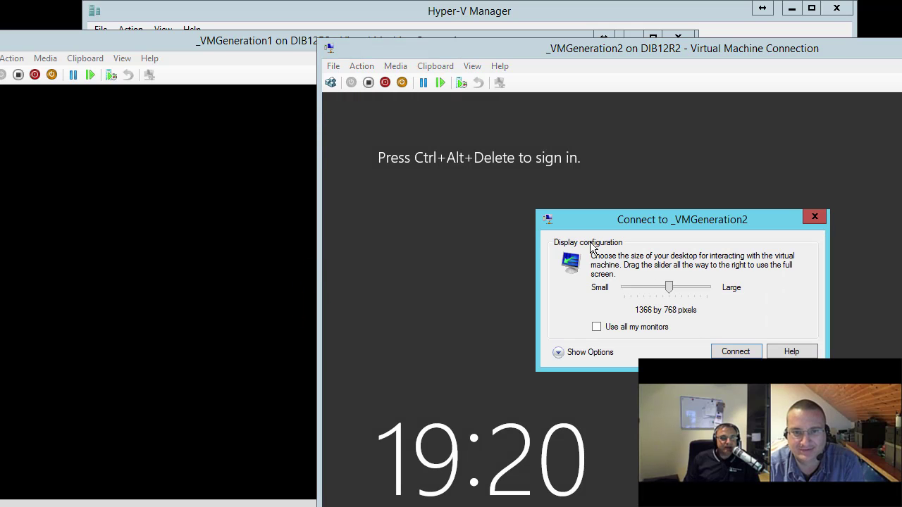
pyautogui.click(101, 487)
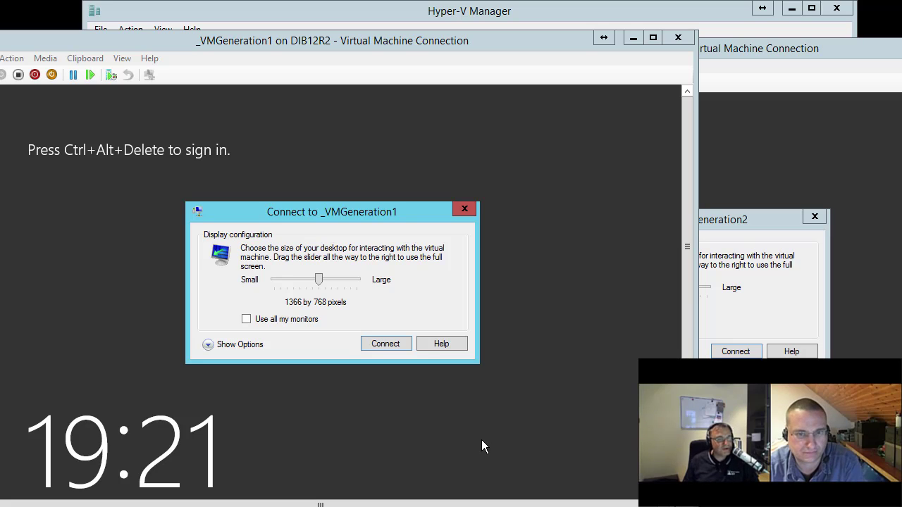
# - Dismiss the 'Connect to' display-size prompts on both VM consoles
pyautogui.click(464, 211)
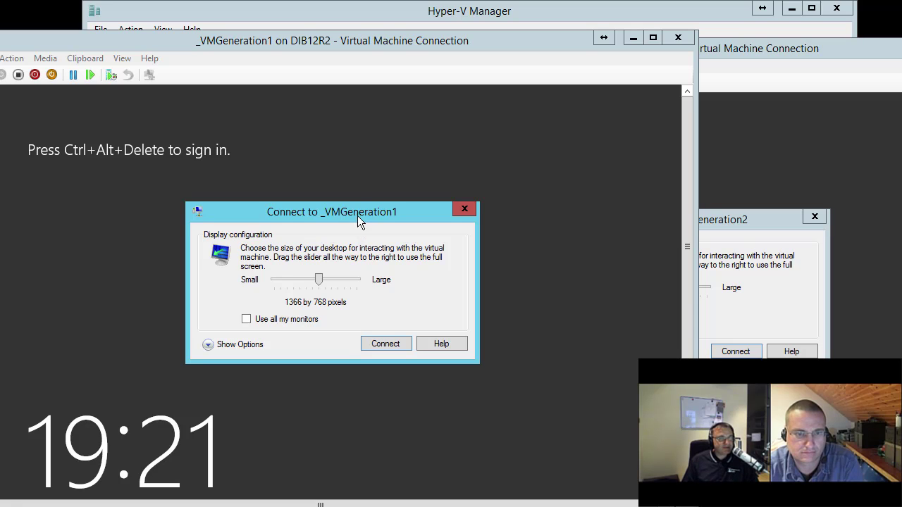
pyautogui.moveTo(357, 213); pyautogui.dragTo(345, 135)
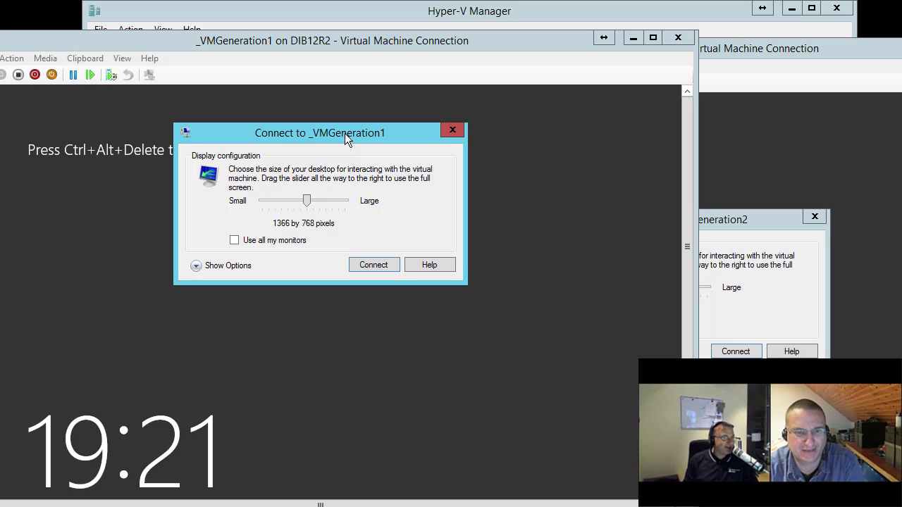
pyautogui.click(453, 133)
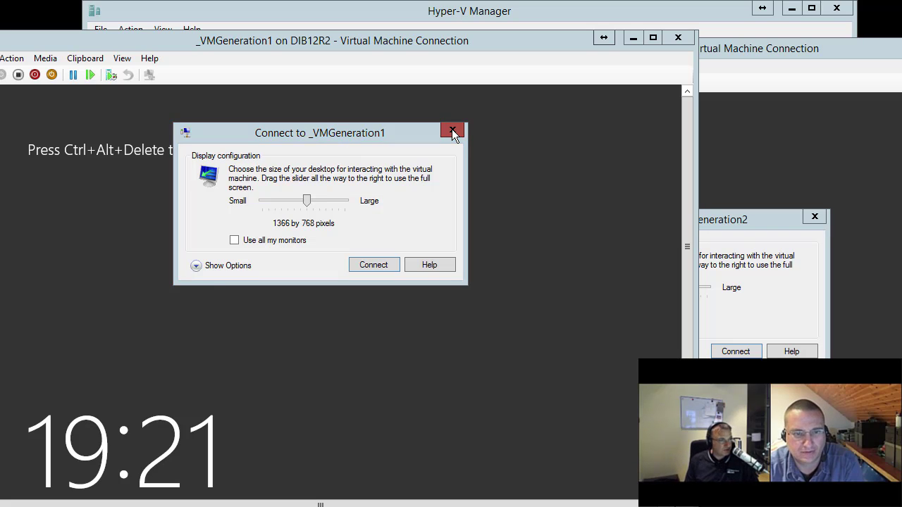
pyautogui.click(813, 216)
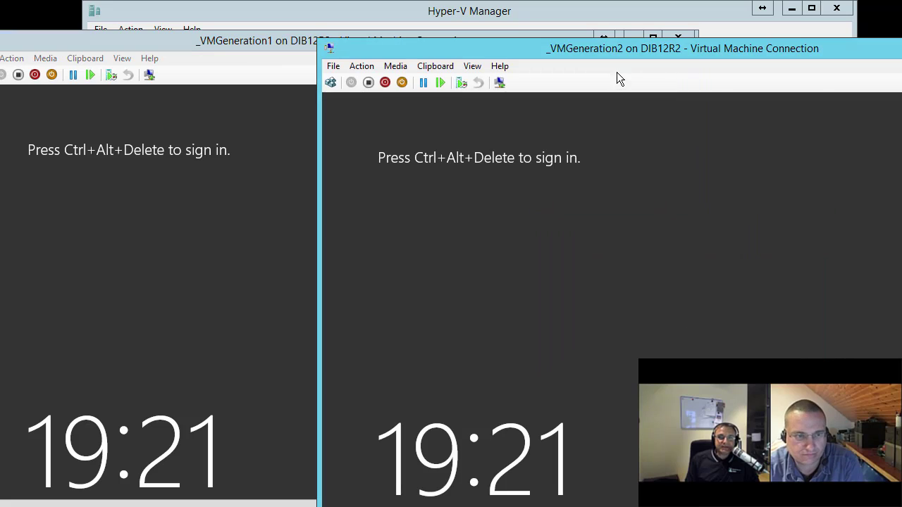
# - Sign in to _VMGeneration1 as Administrator using Ctrl+Alt+Delete and the account password
pyautogui.click(131, 167)
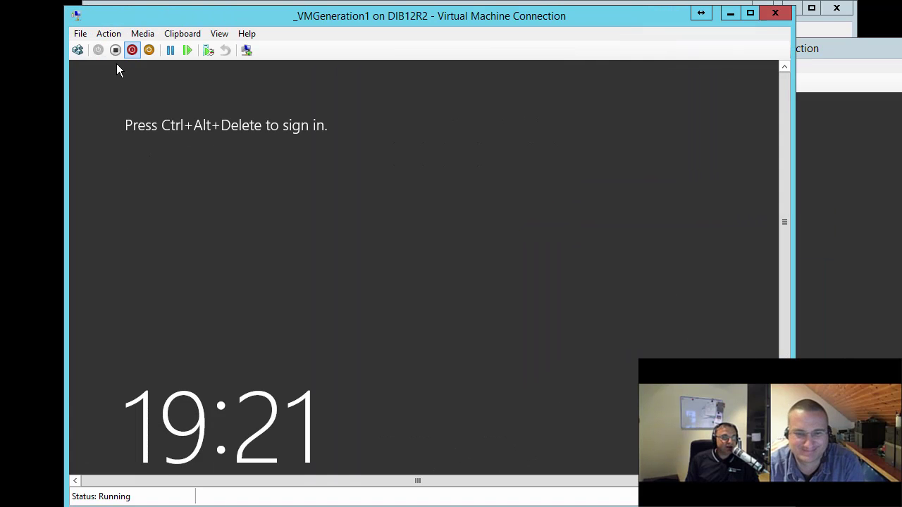
pyautogui.click(78, 50)
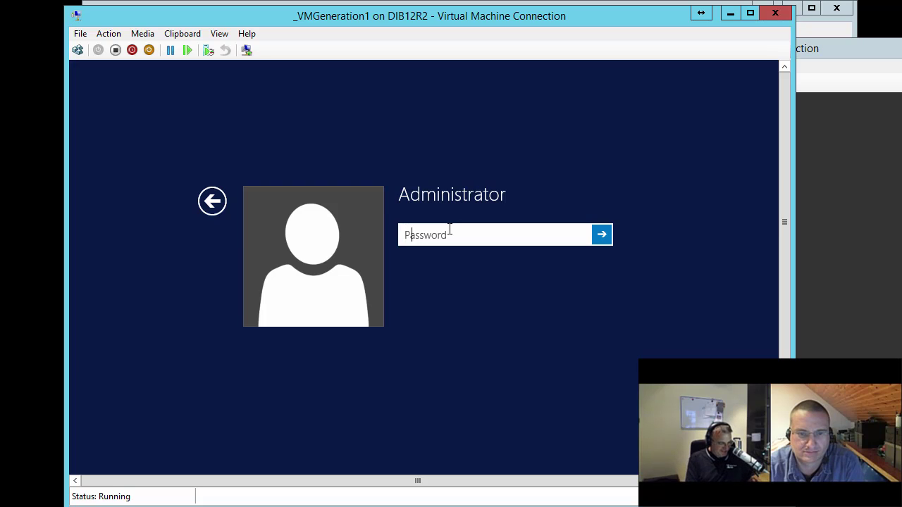
pyautogui.write('•••••••••')
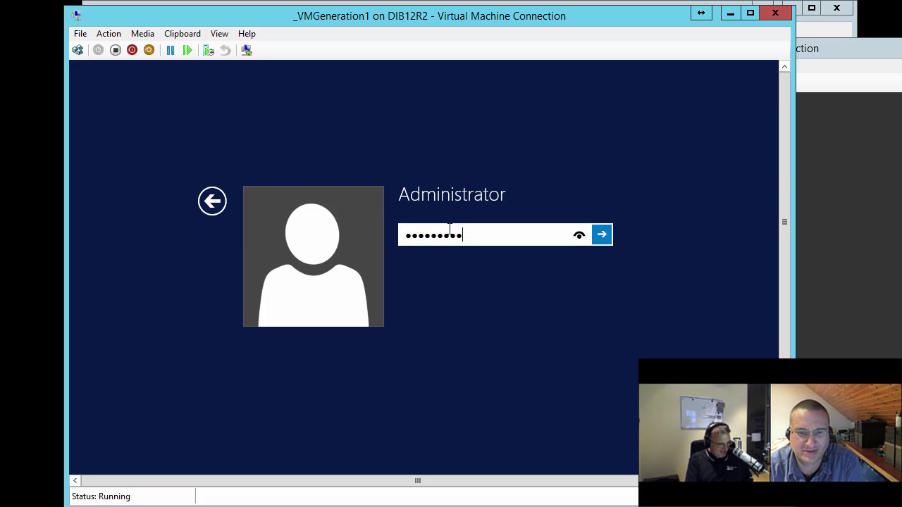
pyautogui.press('Return')
# - Sign in to _VMGeneration2 as Administrator the same way, reaching its desktop
pyautogui.moveTo(815, 48); pyautogui.dragTo(625, 32)
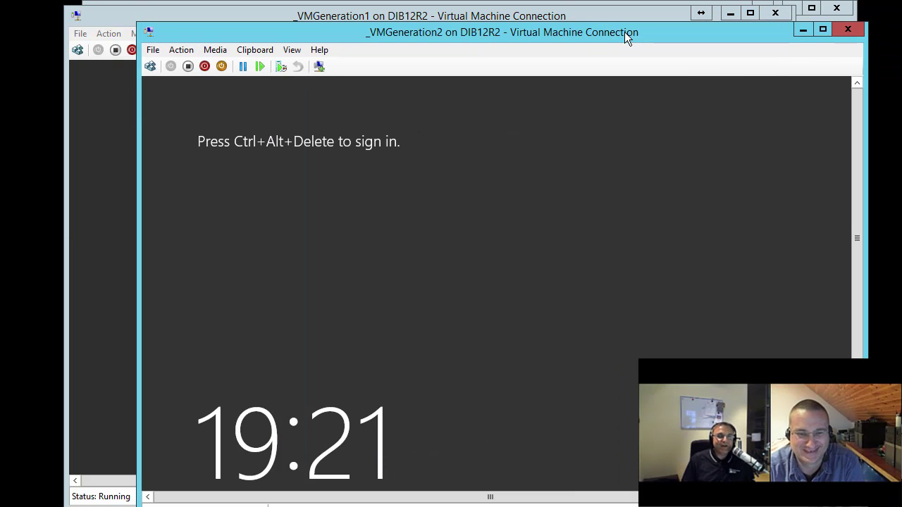
pyautogui.click(152, 68)
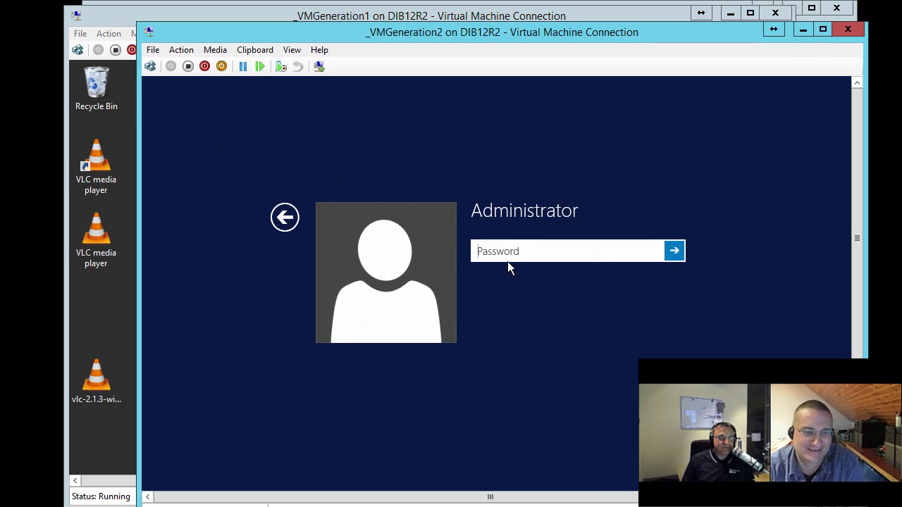
pyautogui.write('P')
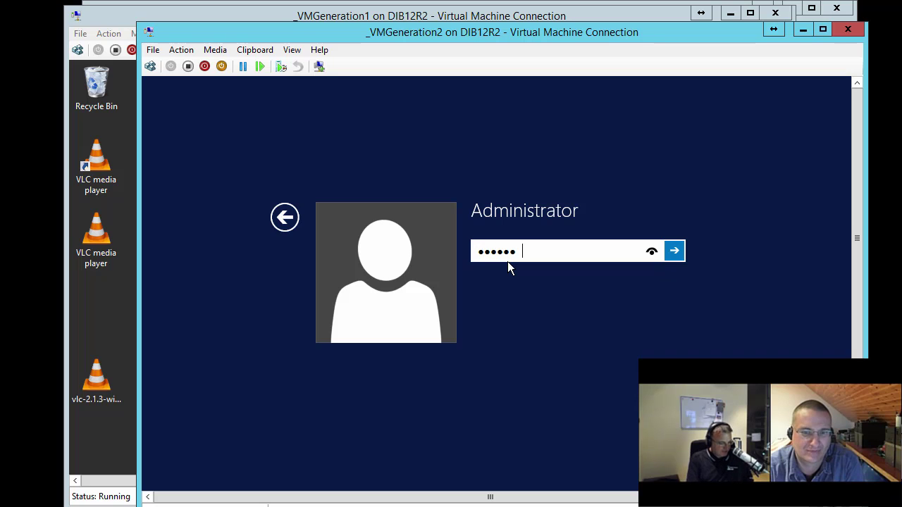
pyautogui.press('Return')
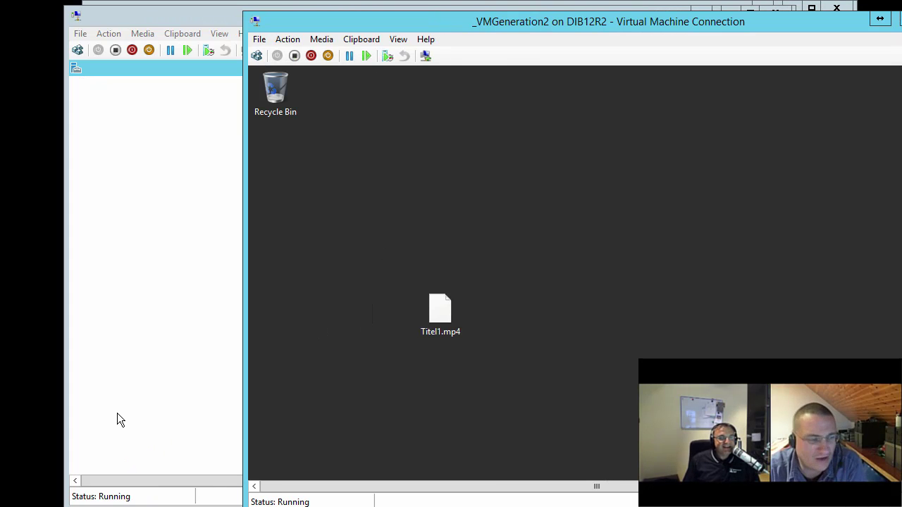
# - Close Server Manager in both VMs, briefly checking VMGeneration1's Recycle Bin along the way
pyautogui.click(70, 66)
pyautogui.doubleClick(71, 67)
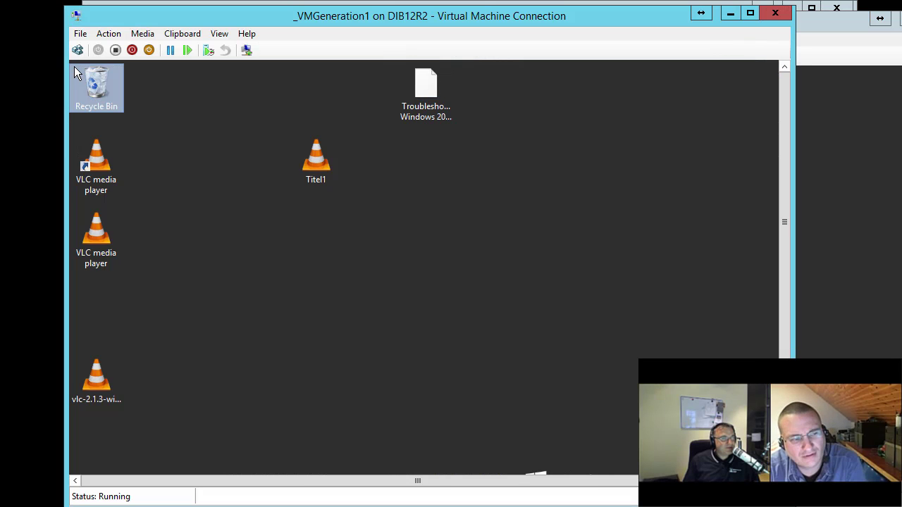
pyautogui.doubleClick(96, 85)
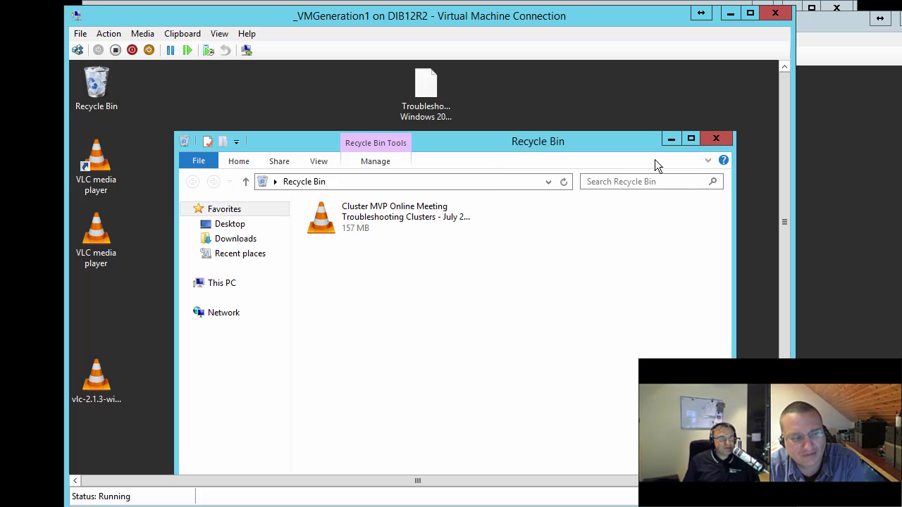
pyautogui.click(714, 139)
pyautogui.click(839, 200)
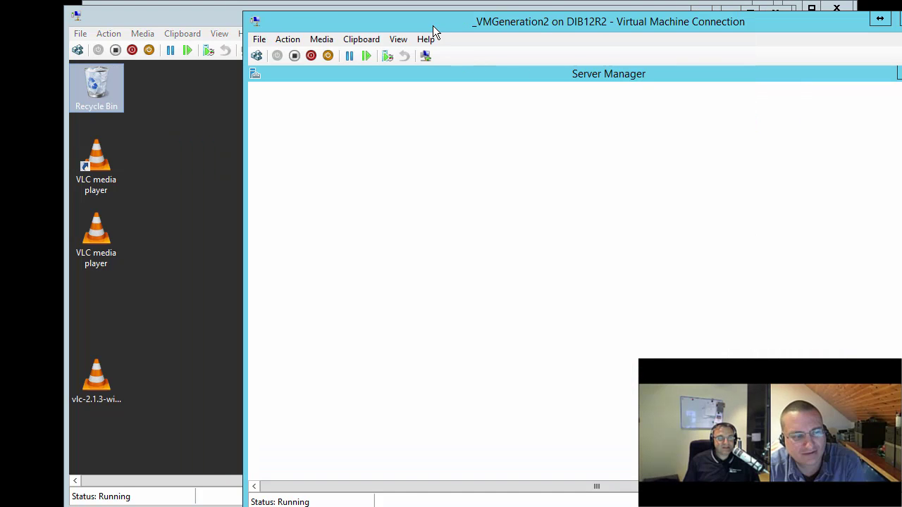
pyautogui.moveTo(433, 25); pyautogui.dragTo(333, 16)
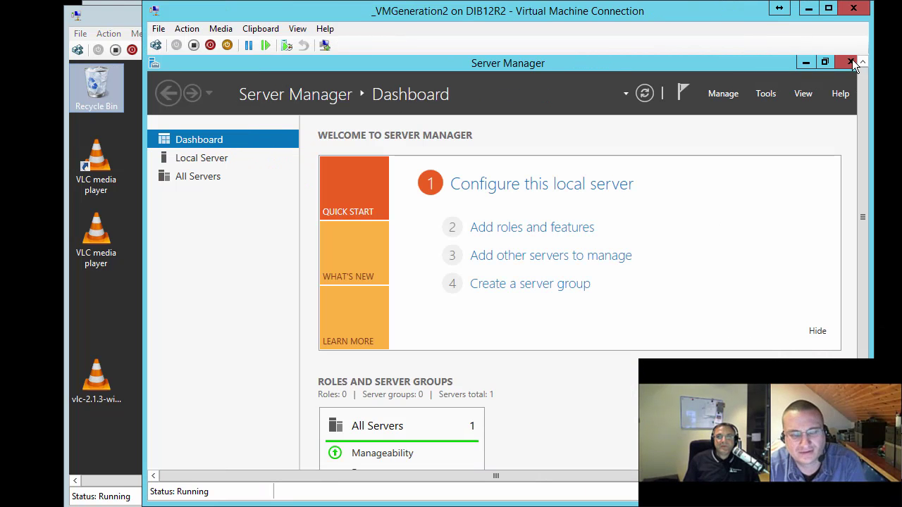
pyautogui.press('super+d')
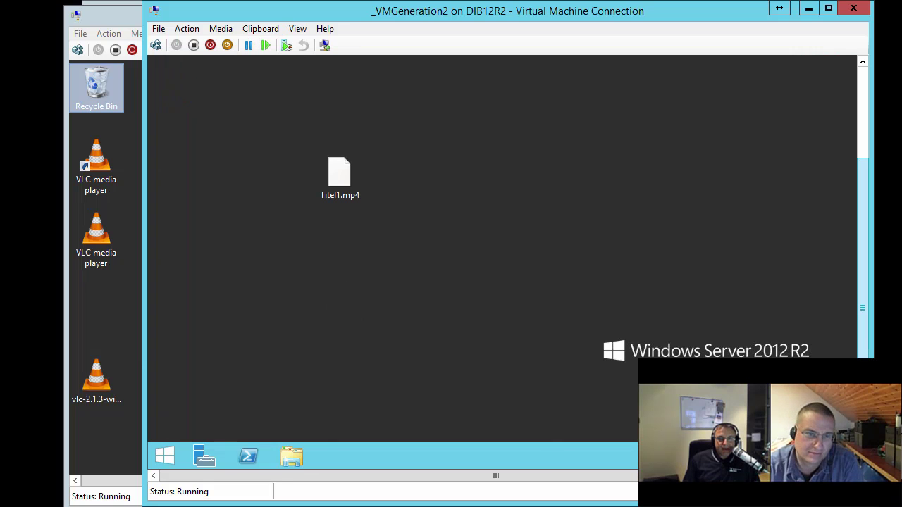
# - Launch Device Manager in VMGeneration2 and arrange it beside the VMGeneration1 console
pyautogui.rightClick(158, 460)
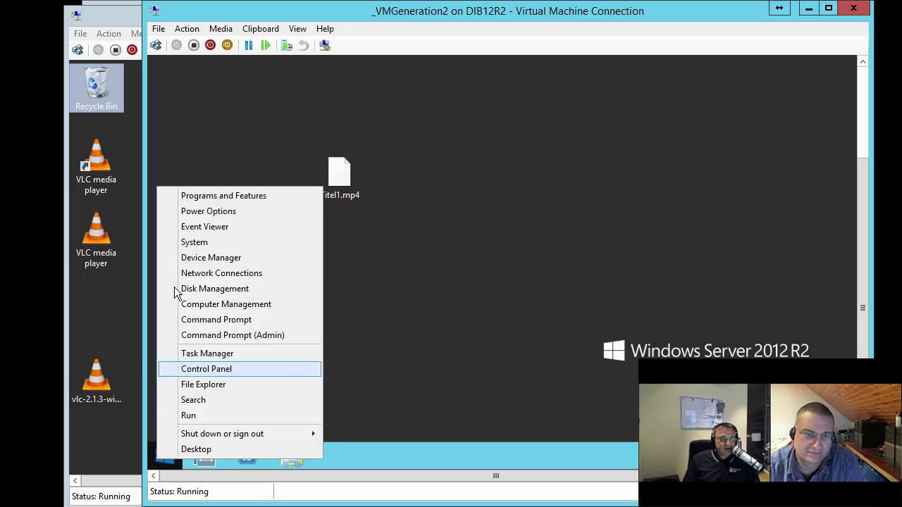
pyautogui.click(182, 259)
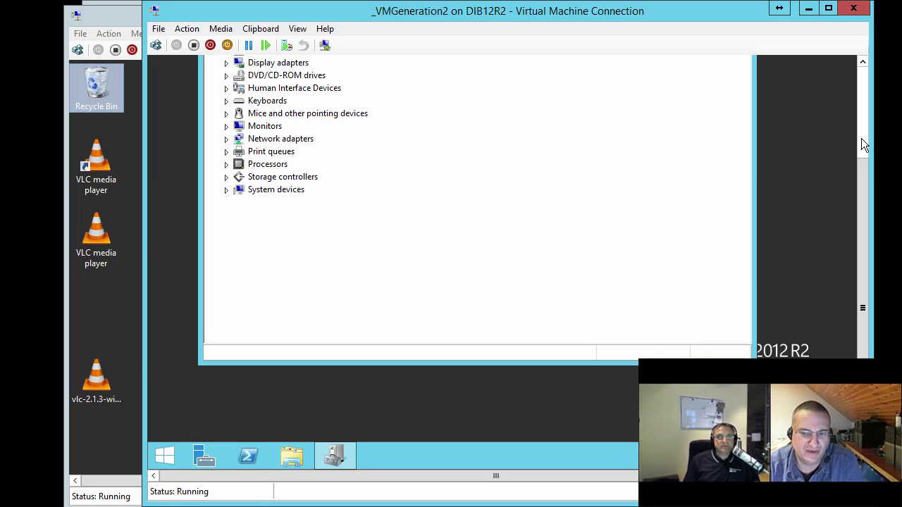
pyautogui.scroll(3, 859, 103)
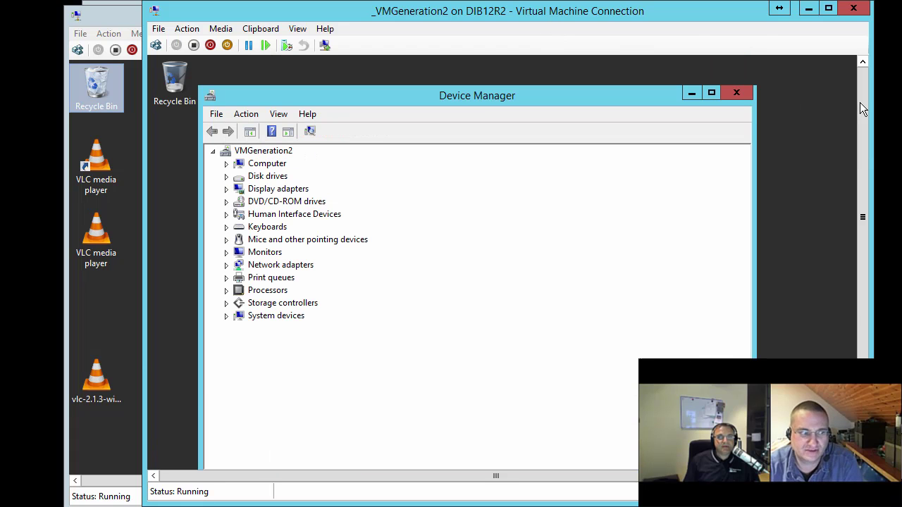
pyautogui.moveTo(389, 96); pyautogui.dragTo(341, 70)
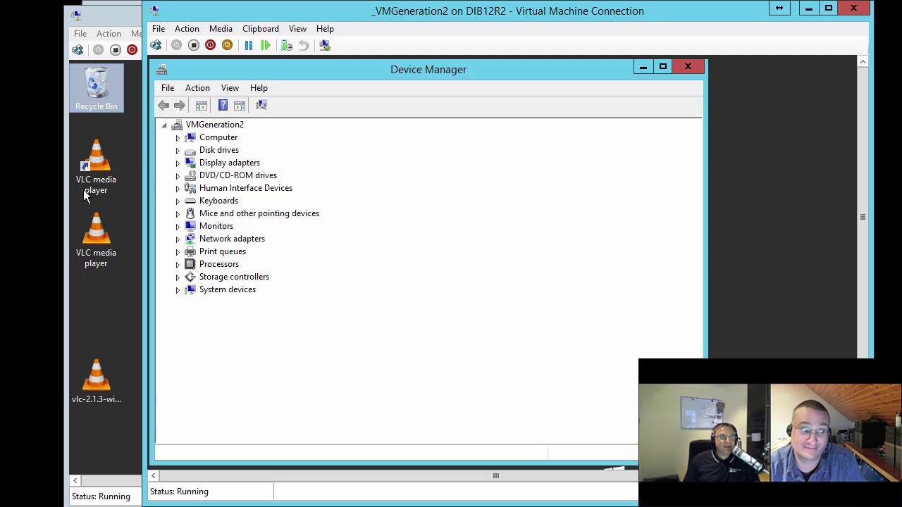
pyautogui.moveTo(273, 16); pyautogui.dragTo(570, 14)
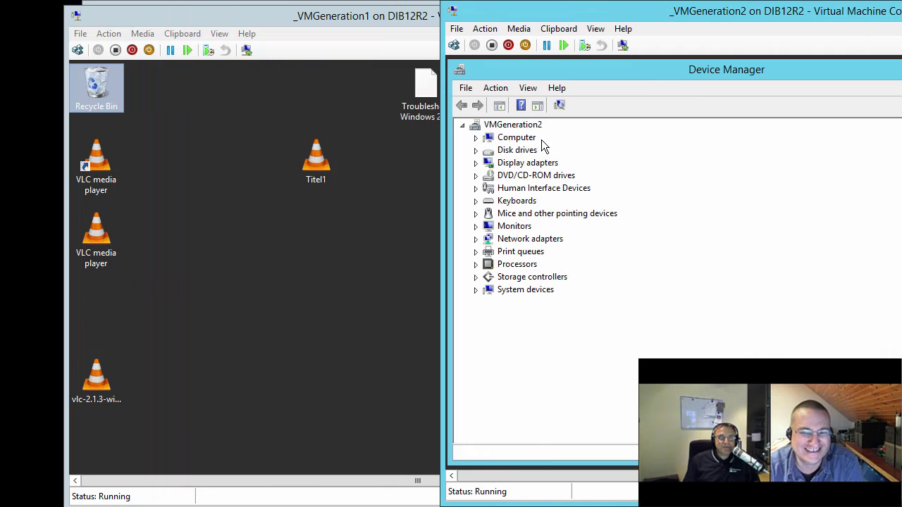
# - Peek at Disk drives and Network adapters, then switch VMGeneration2's Device Manager to Devices by connection
pyautogui.click(528, 89)
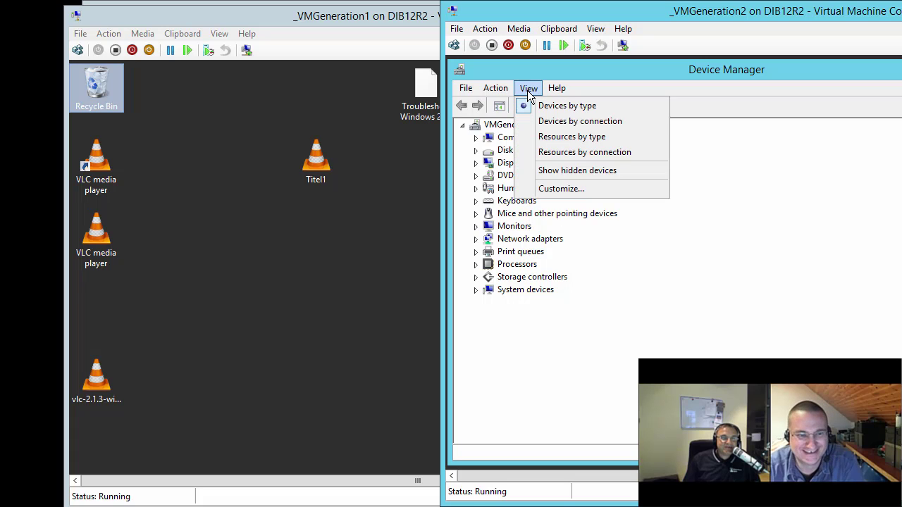
pyautogui.click(517, 359)
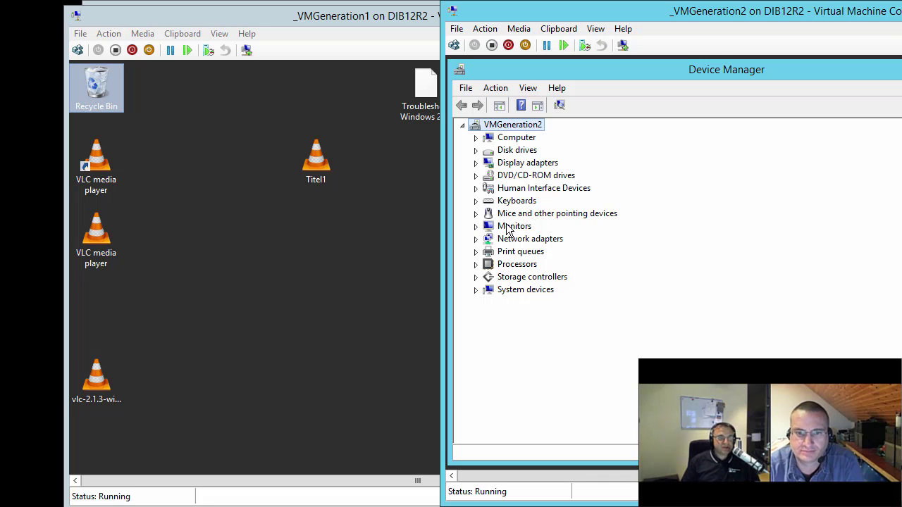
pyautogui.click(475, 151)
pyautogui.click(476, 152)
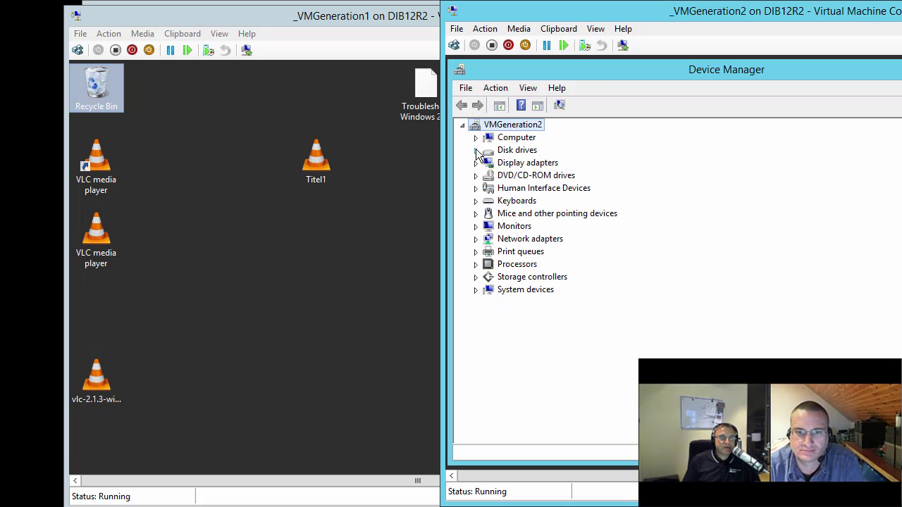
pyautogui.click(476, 239)
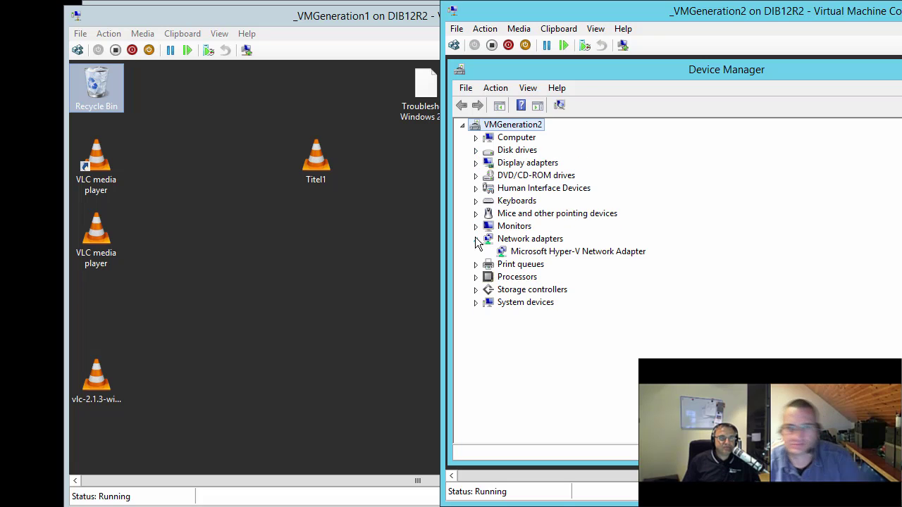
pyautogui.click(475, 240)
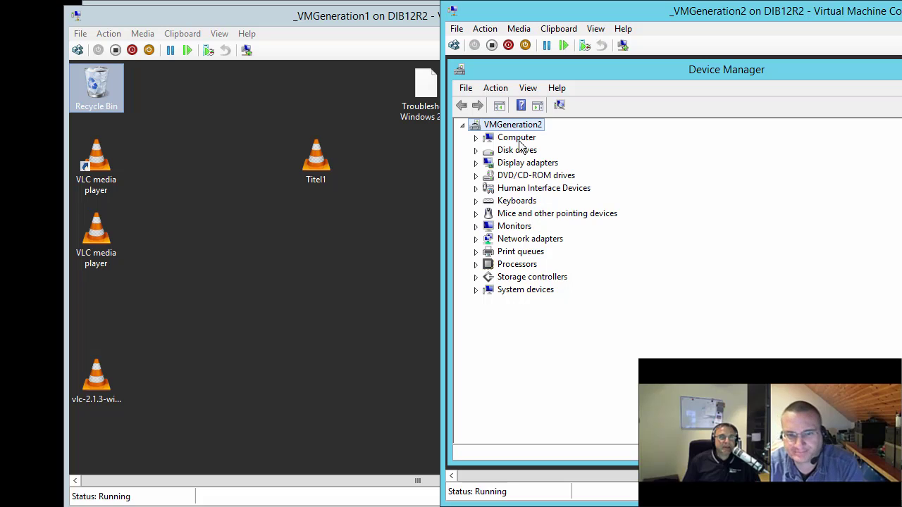
pyautogui.click(530, 89)
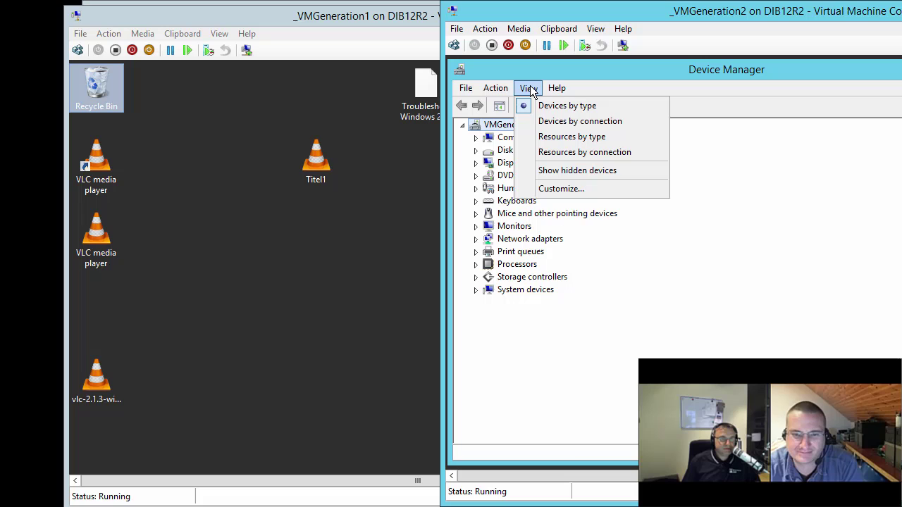
pyautogui.click(546, 122)
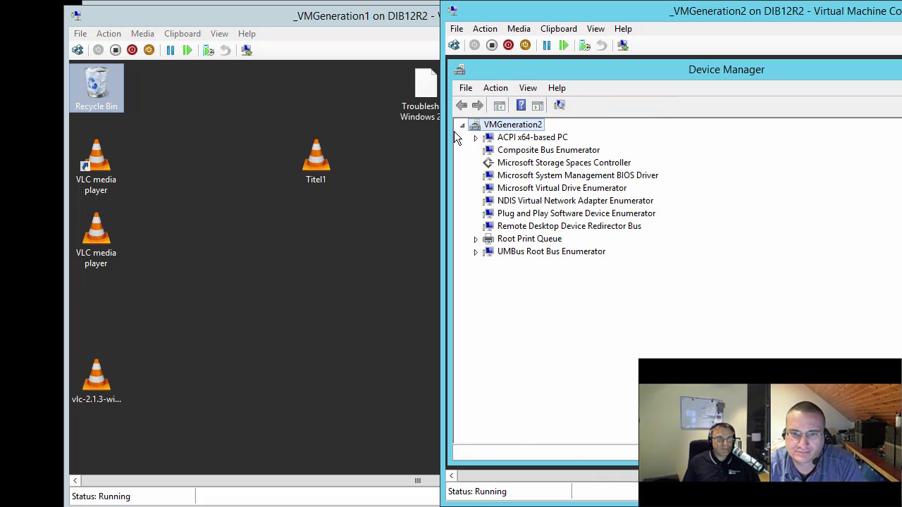
pyautogui.click(92, 413)
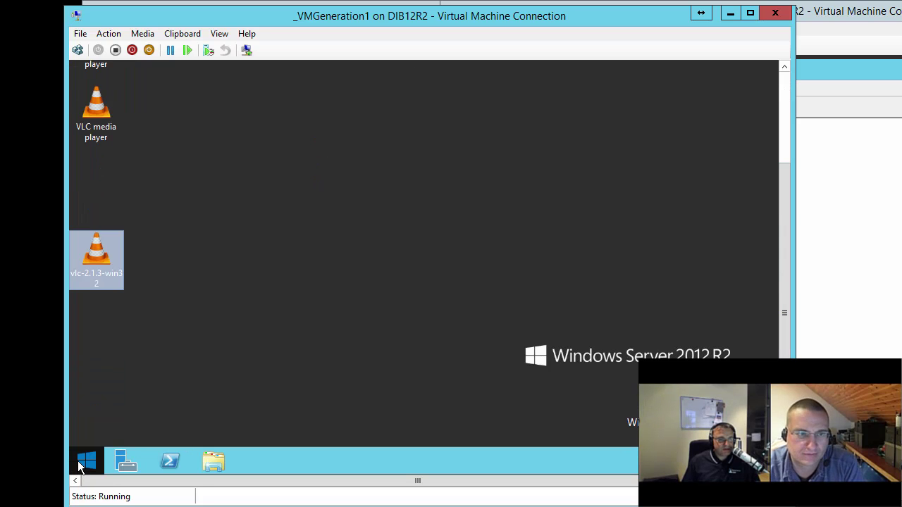
# - Launch Device Manager in VMGeneration1 from the Start right-click menu and set View to Devices by connection
pyautogui.rightClick(79, 467)
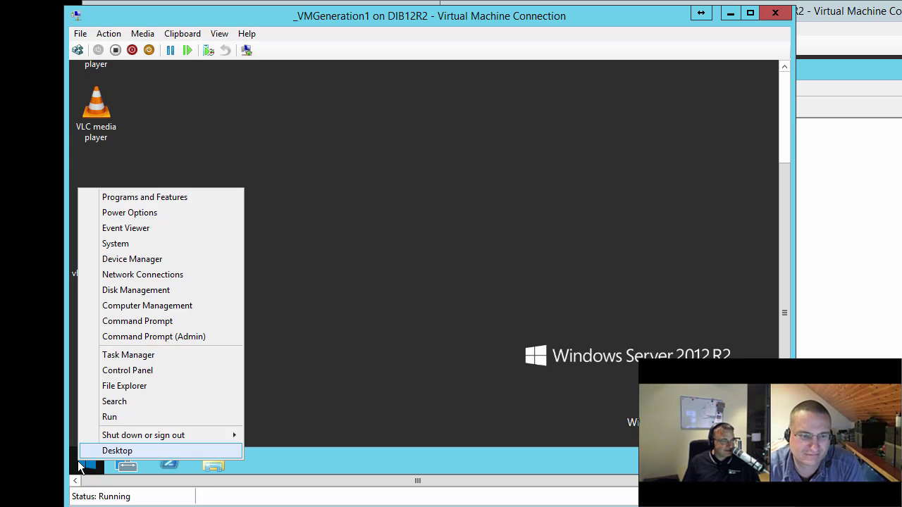
pyautogui.click(119, 261)
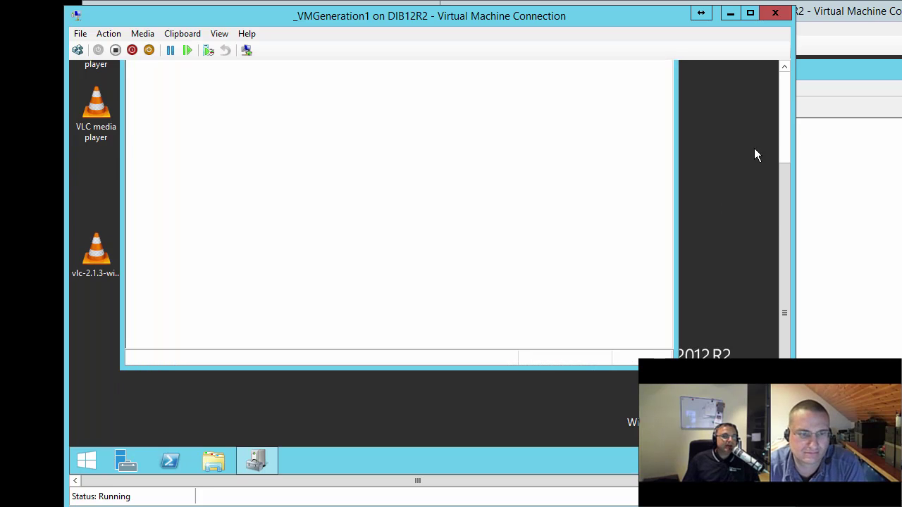
pyautogui.click(785, 121)
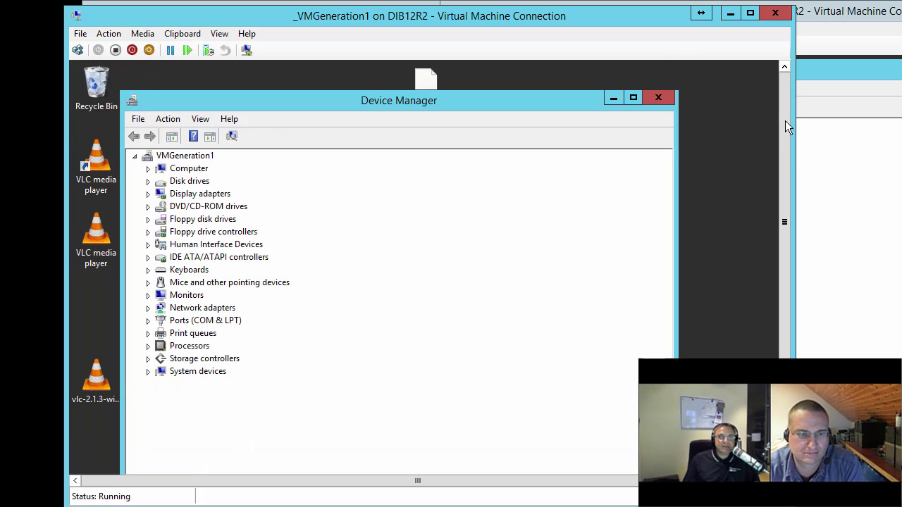
pyautogui.moveTo(225, 91); pyautogui.dragTo(201, 84)
pyautogui.click(157, 94)
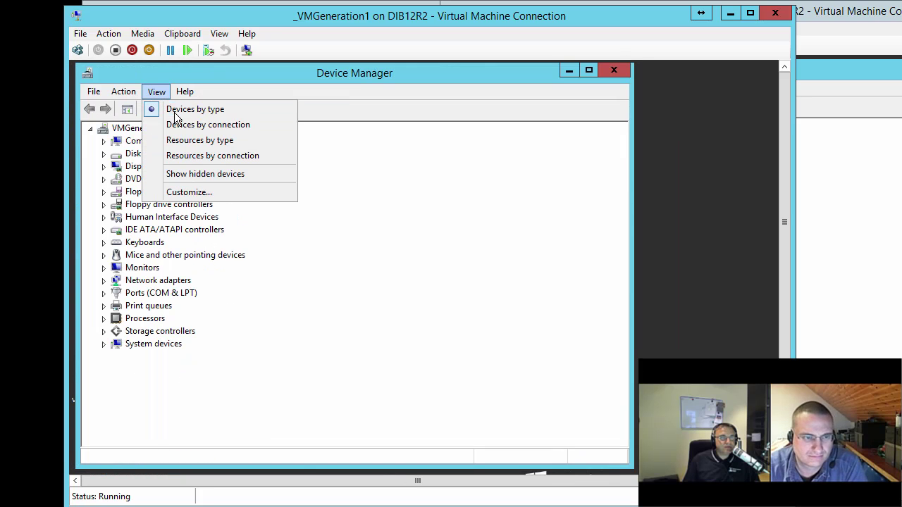
pyautogui.click(181, 125)
pyautogui.click(859, 233)
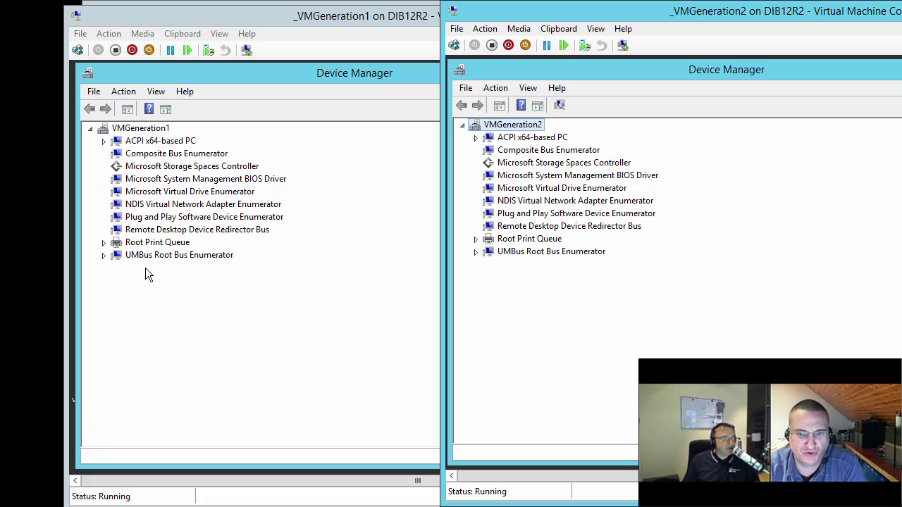
# - Expand ACPI x64-based PC and Microsoft ACPI-Compliant System in both VMs, then VMGeneration1's PCI bus
pyautogui.click(102, 144)
pyautogui.click(102, 145)
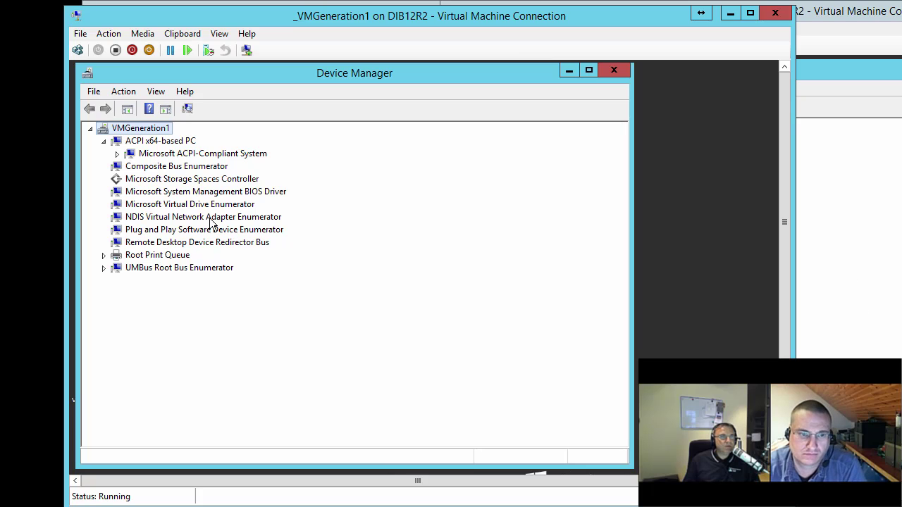
pyautogui.click(117, 153)
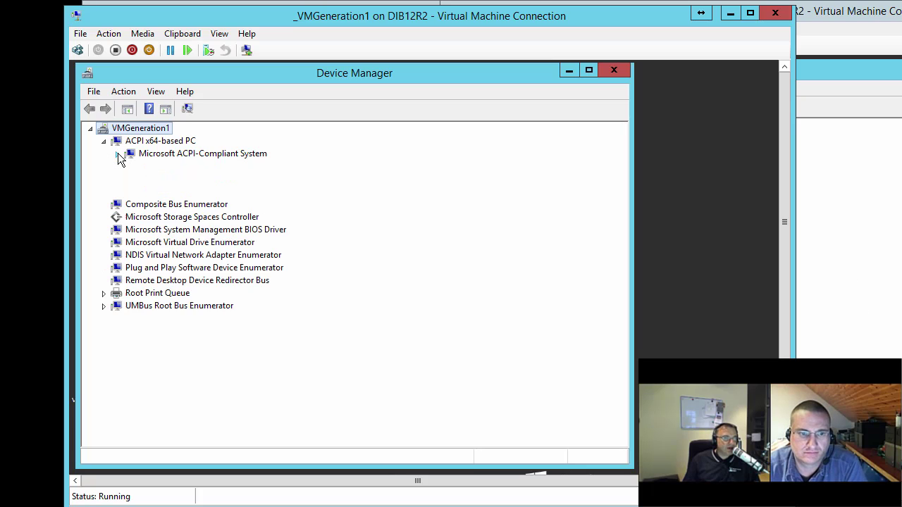
pyautogui.click(818, 210)
pyautogui.click(476, 137)
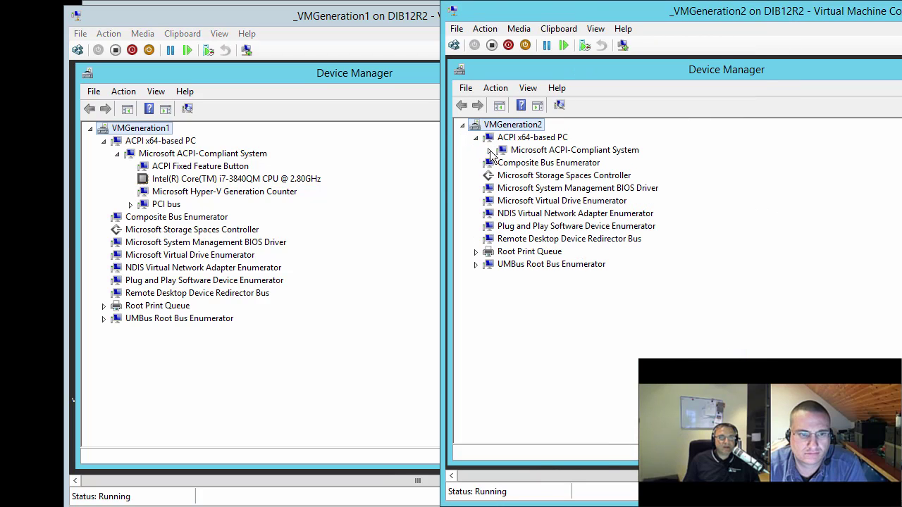
pyautogui.click(489, 150)
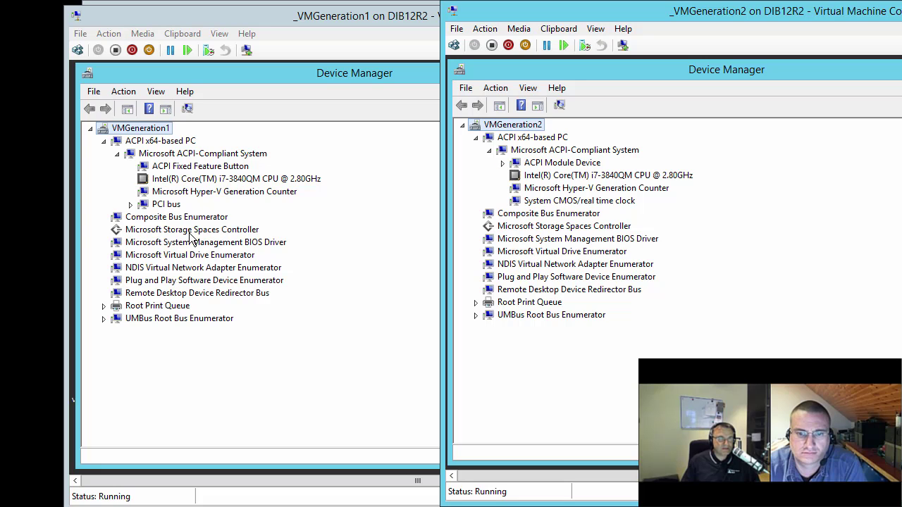
pyautogui.click(131, 204)
pyautogui.click(131, 204)
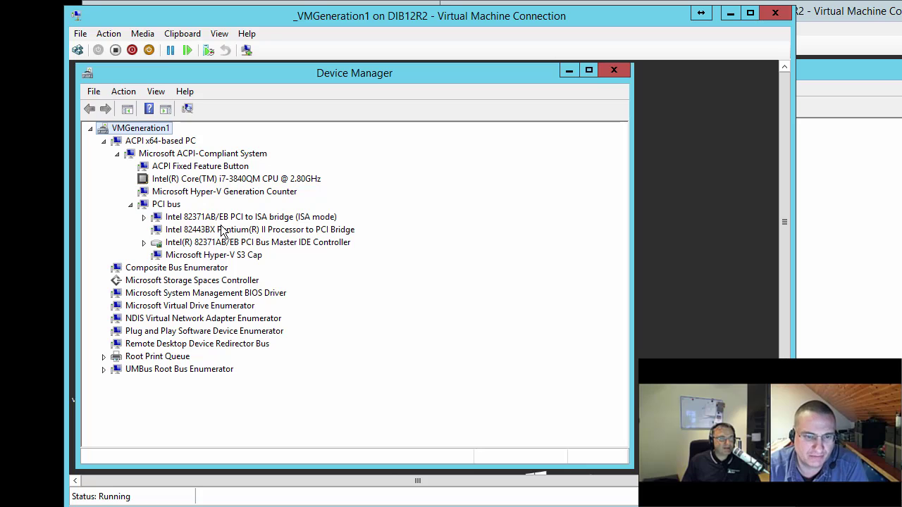
# - Expand VMGeneration1's Intel 82371AB/EB PCI to ISA bridge to reveal COM1, COM2, PS/2 and floppy devices
pyautogui.click(191, 219)
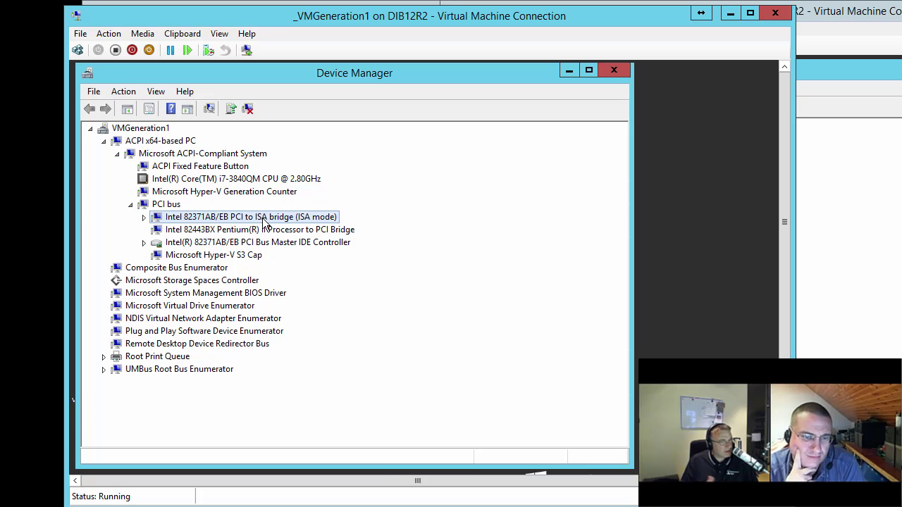
pyautogui.click(144, 218)
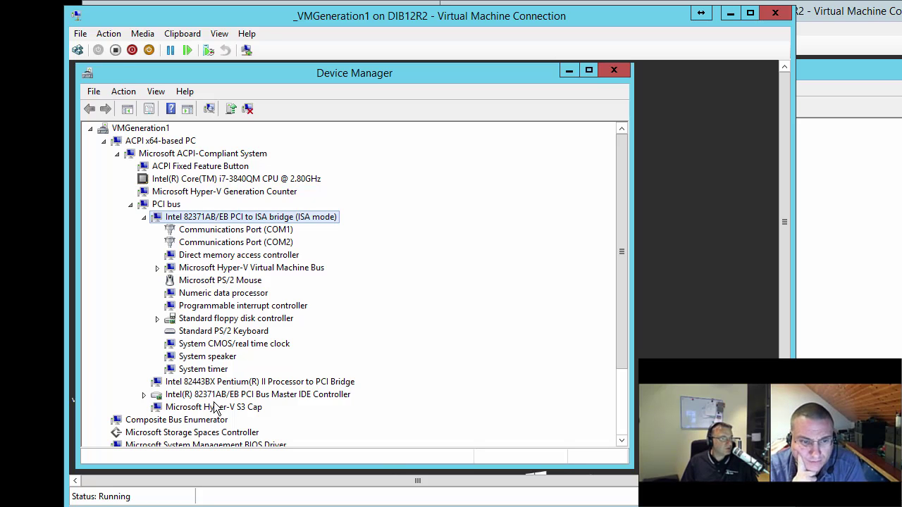
# - Expand ACPI Module Device and Hyper-V Virtual Machine Bus in VMGeneration2, then VMGeneration1's Virtual Machine Bus
pyautogui.click(644, 345)
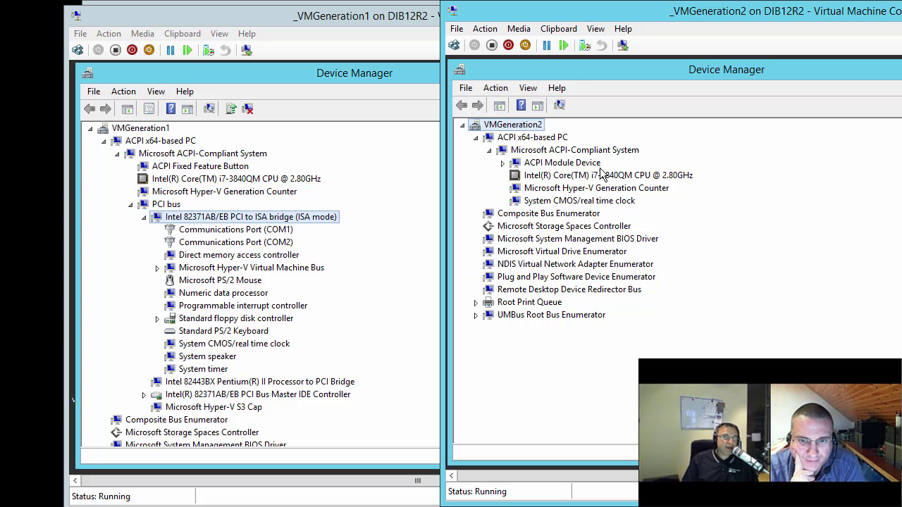
pyautogui.click(502, 162)
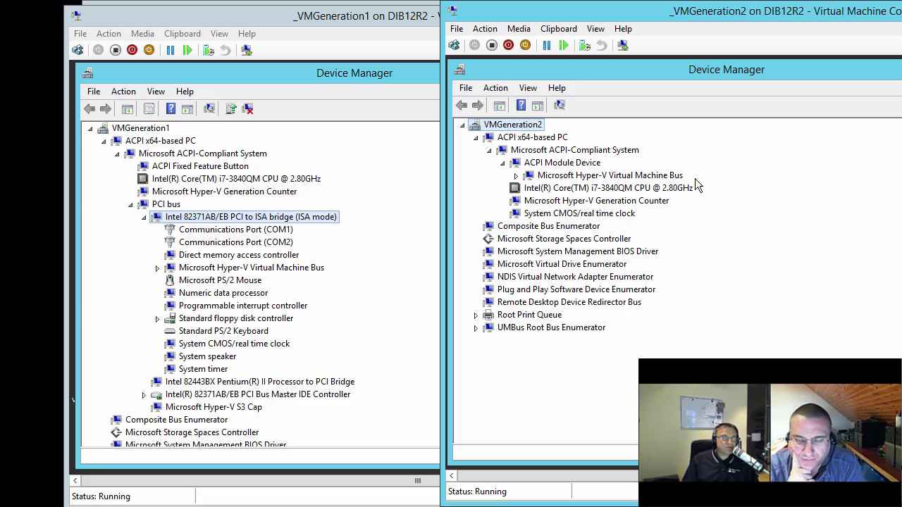
pyautogui.click(515, 176)
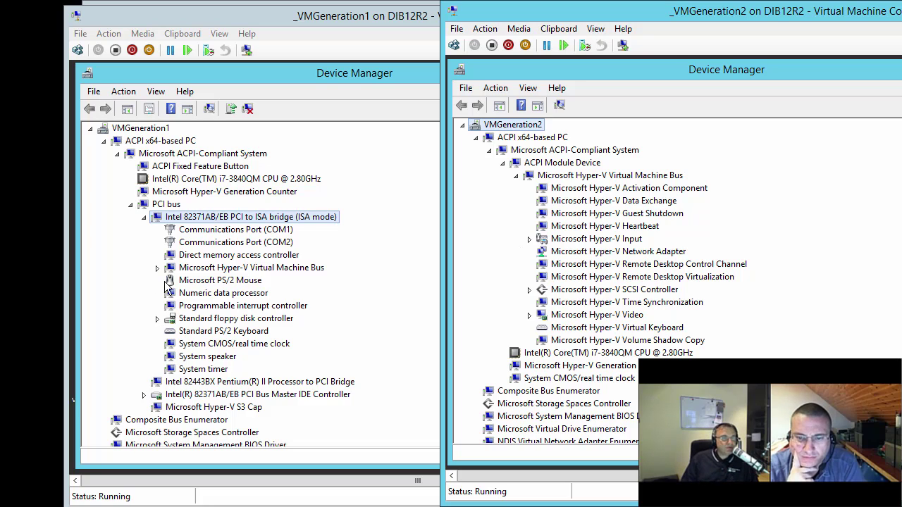
pyautogui.click(209, 269)
pyautogui.click(208, 269)
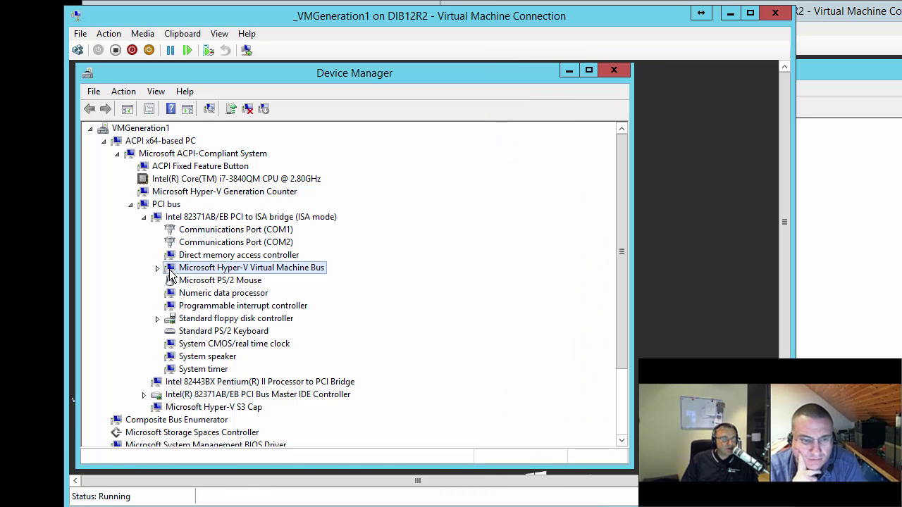
pyautogui.click(156, 269)
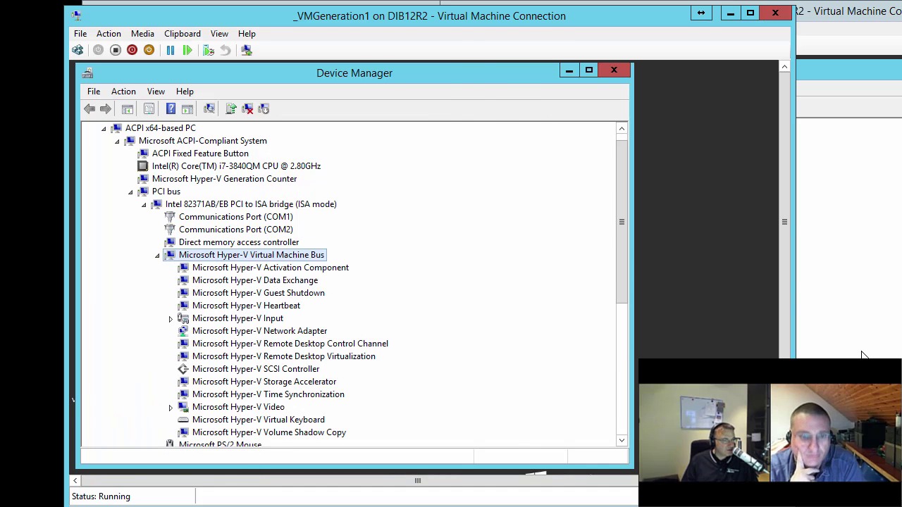
pyautogui.hotkey('alt', 'Tab')
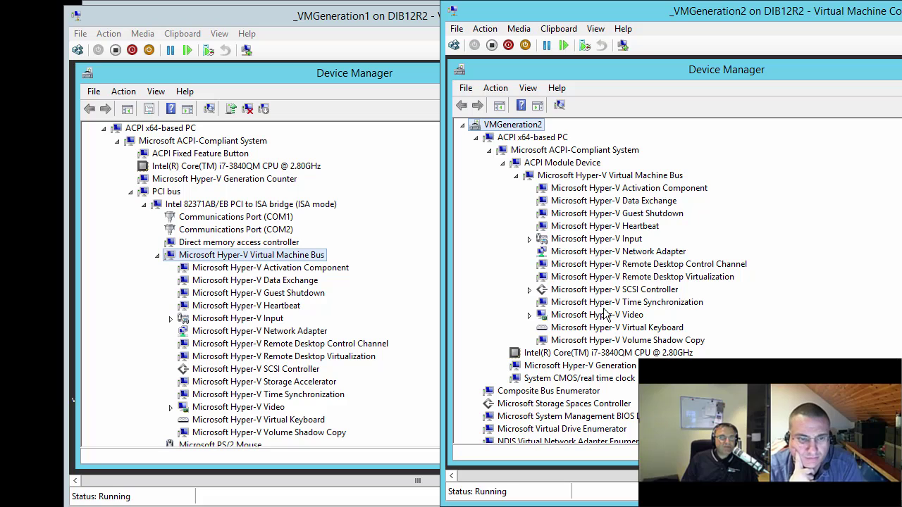
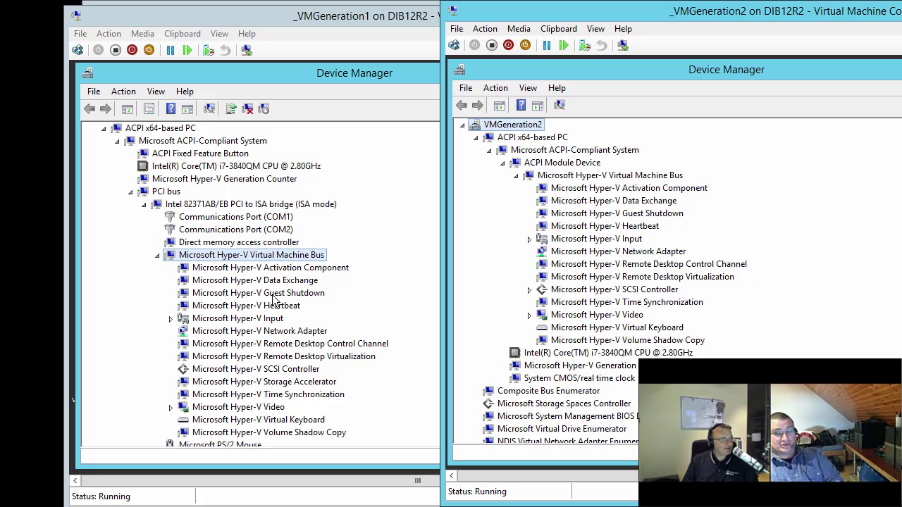
# - Minimize the VMGeneration1 and VMGeneration2 consoles, maximize Hyper-V Manager, and select _Ubuntu14
pyautogui.doubleClick(791, 14)
pyautogui.click(737, 20)
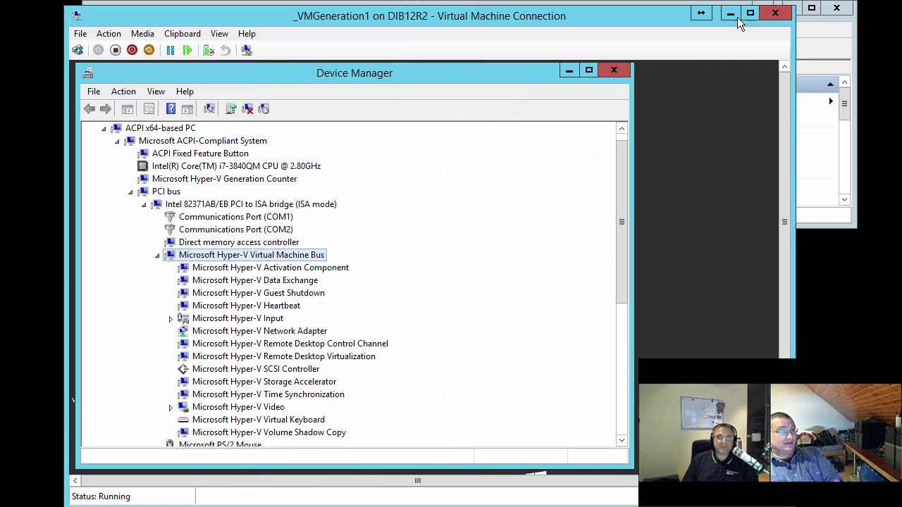
pyautogui.click(737, 19)
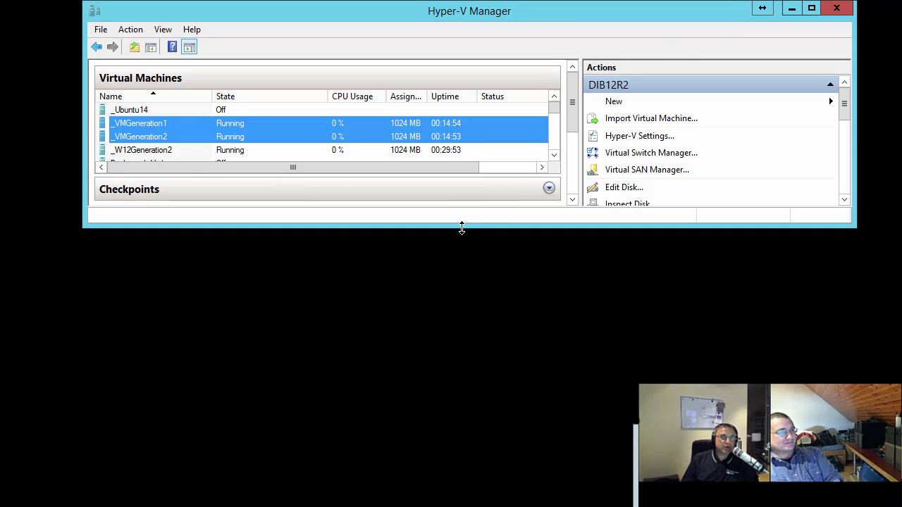
pyautogui.moveTo(461, 227); pyautogui.dragTo(467, 503)
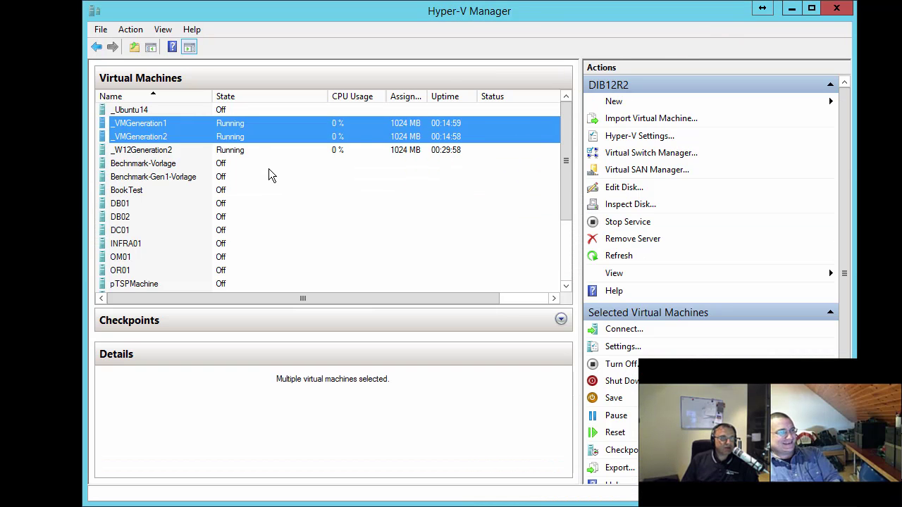
pyautogui.doubleClick(468, 14)
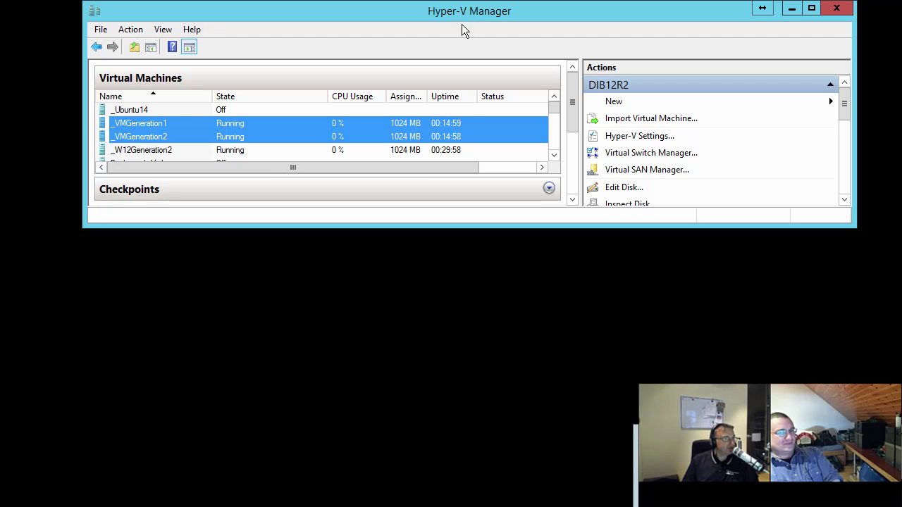
pyautogui.click(811, 8)
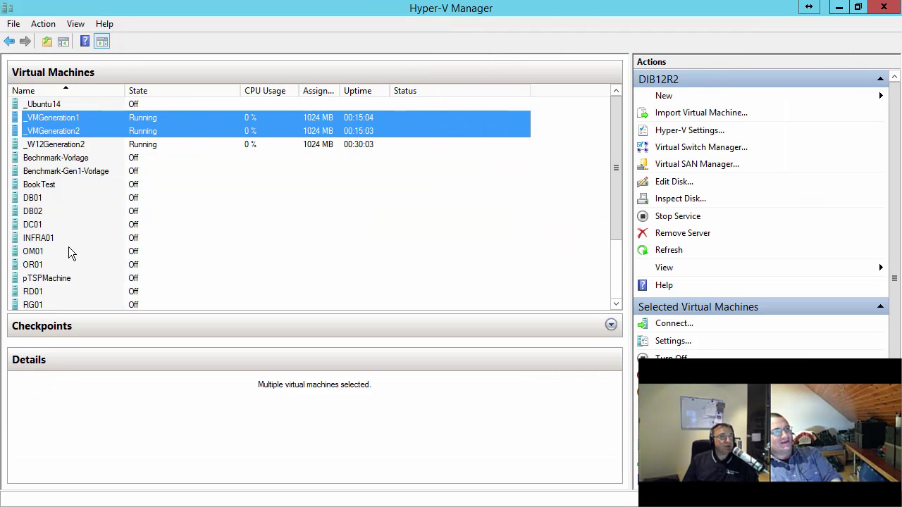
pyautogui.click(43, 104)
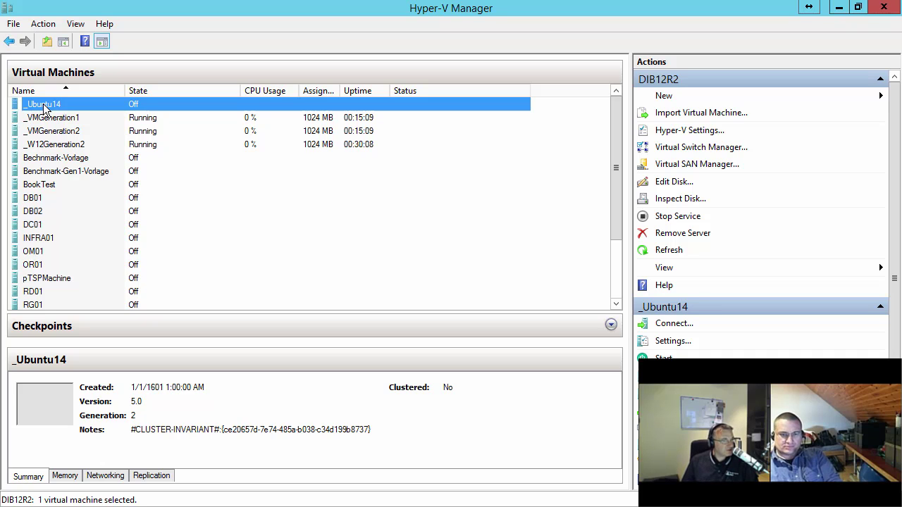
# - Review the _Ubuntu14 Firmware settings and close them unchanged
pyautogui.rightClick(43, 104)
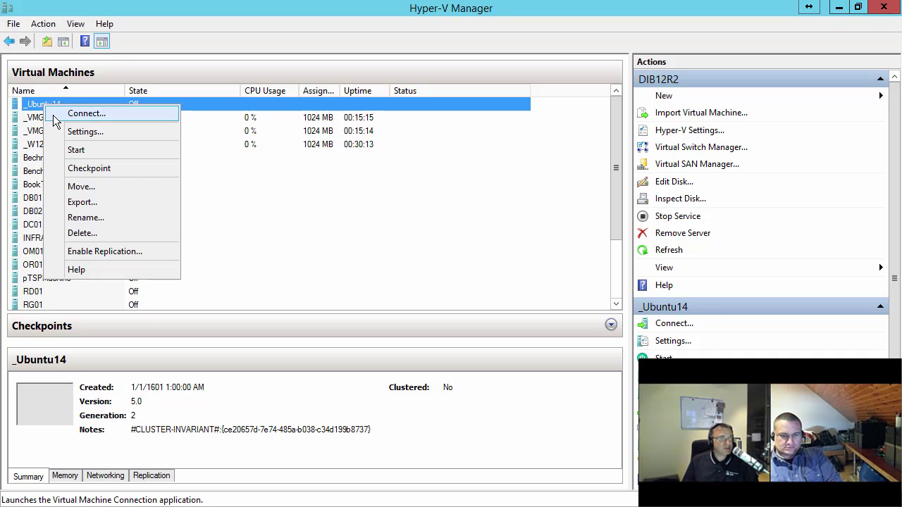
pyautogui.click(63, 131)
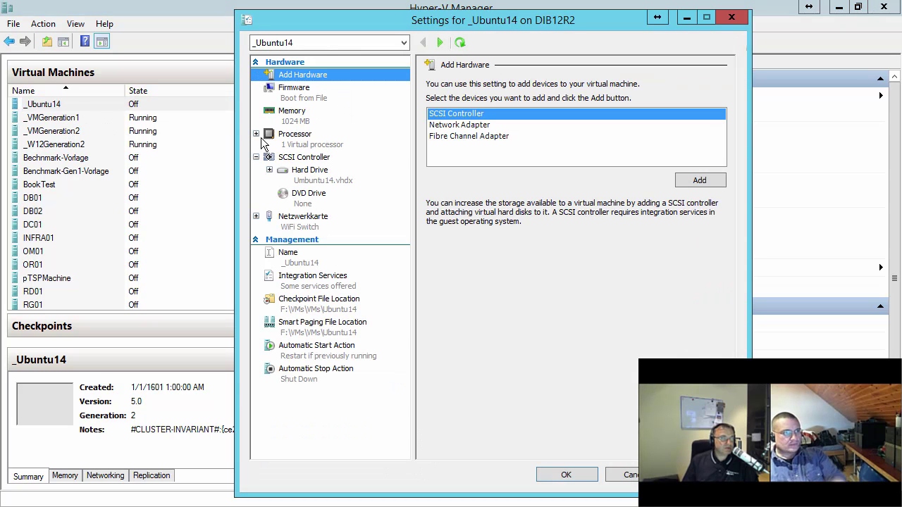
pyautogui.click(281, 93)
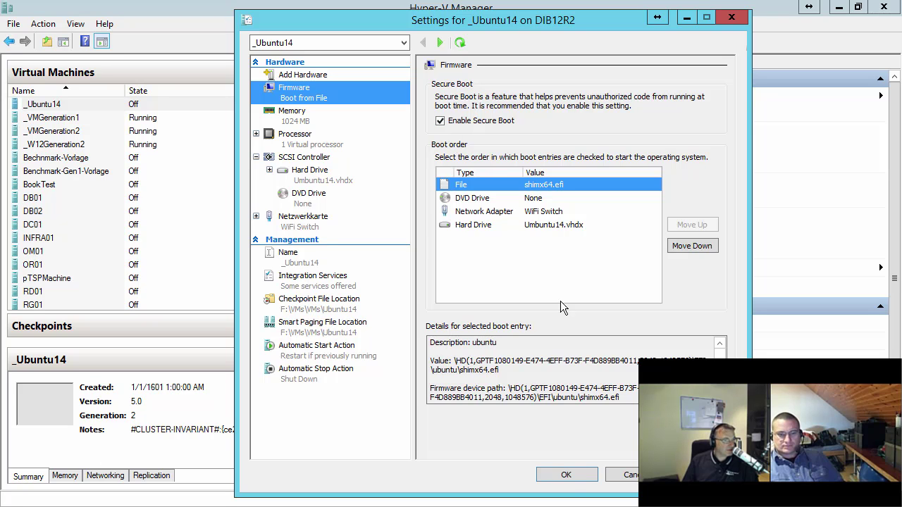
pyautogui.click(568, 475)
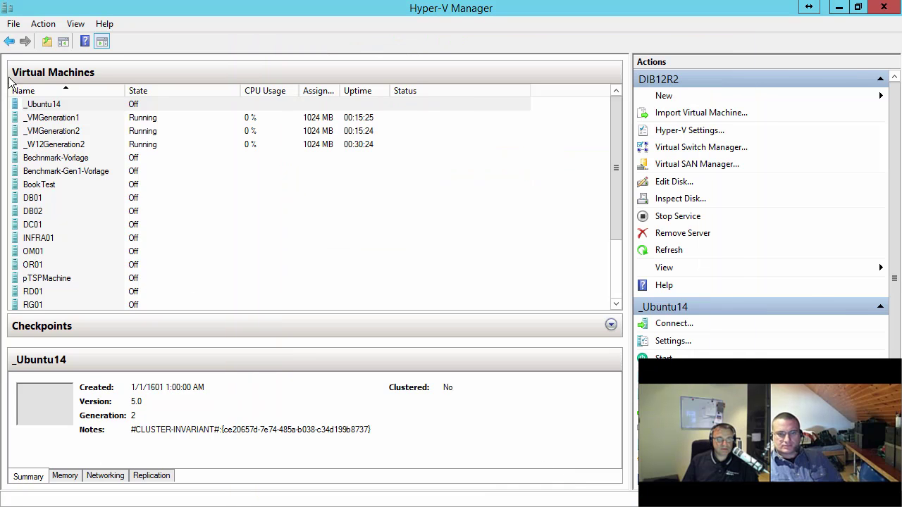
# - Start _Ubuntu14, connect to its console, and turn it off after the failed Secure Boot
pyautogui.rightClick(50, 101)
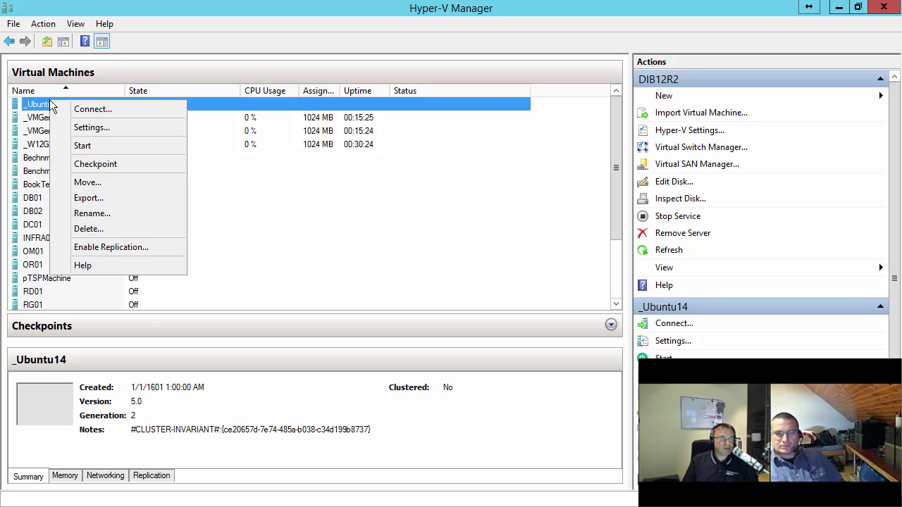
pyautogui.click(81, 146)
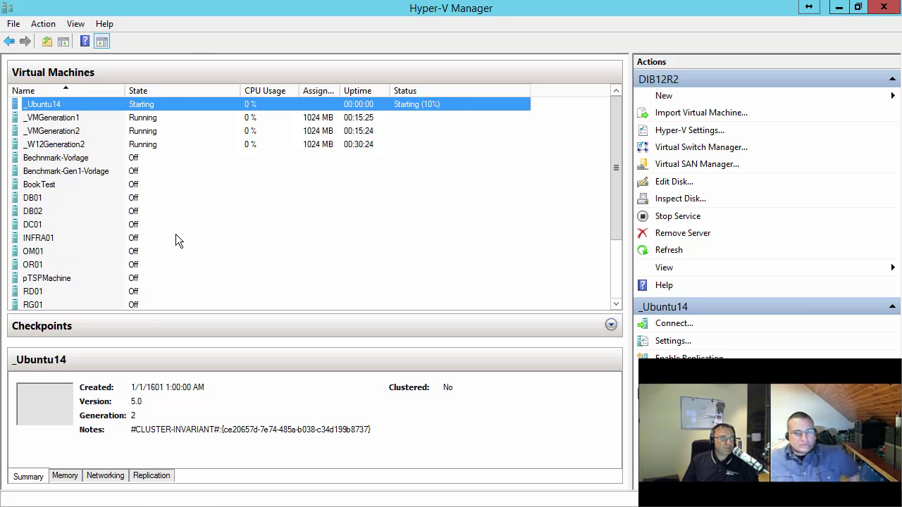
pyautogui.doubleClick(46, 107)
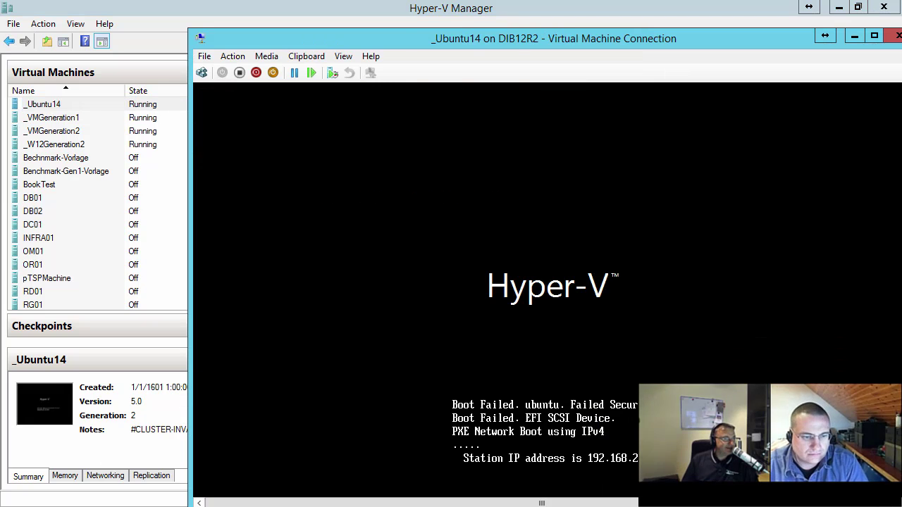
pyautogui.moveTo(386, 35); pyautogui.dragTo(277, 23)
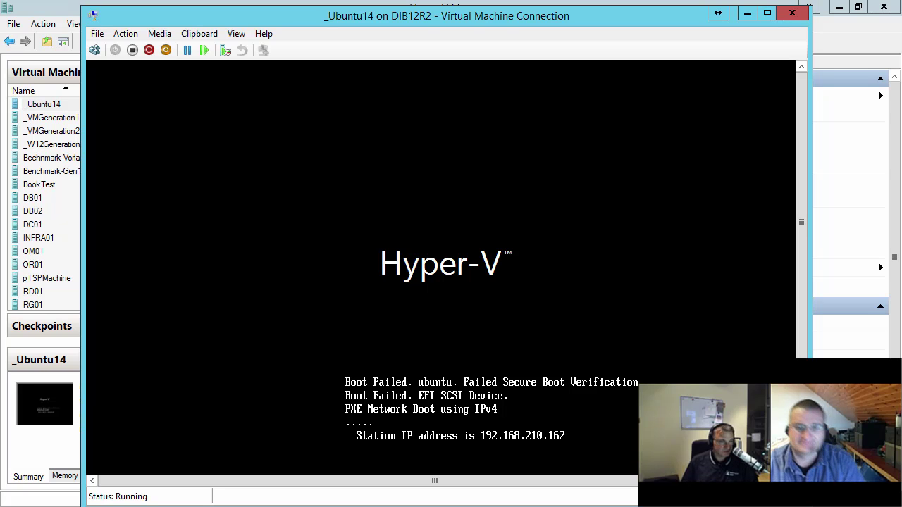
pyautogui.click(132, 51)
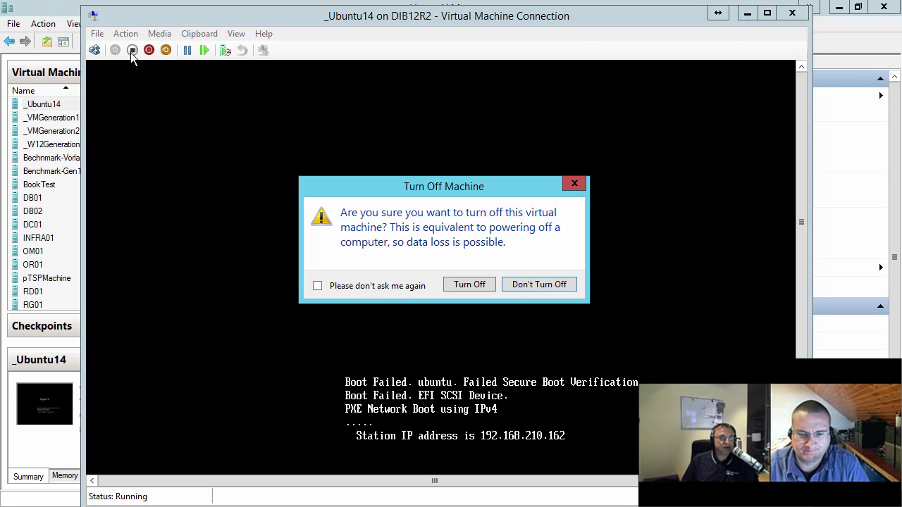
pyautogui.click(455, 284)
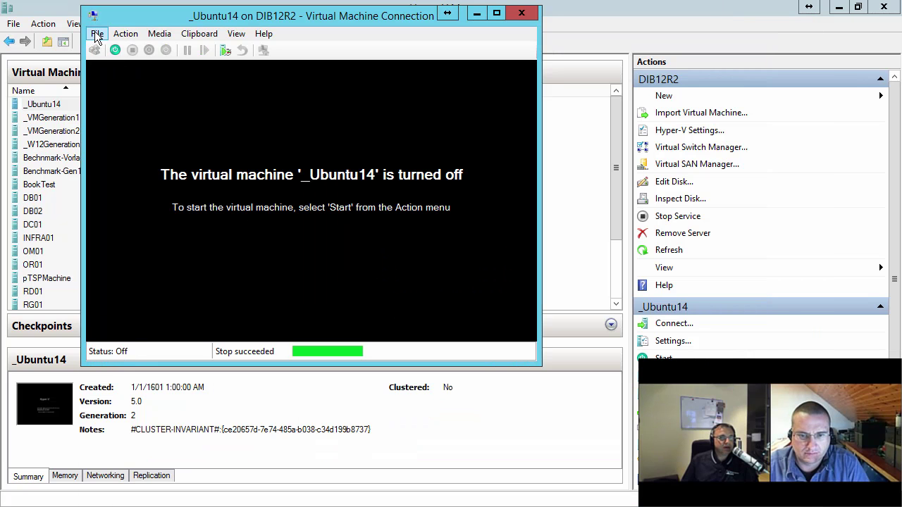
# - Uncheck Enable Secure Boot in _Ubuntu14's Firmware settings, save, and start the VM again
pyautogui.click(95, 33)
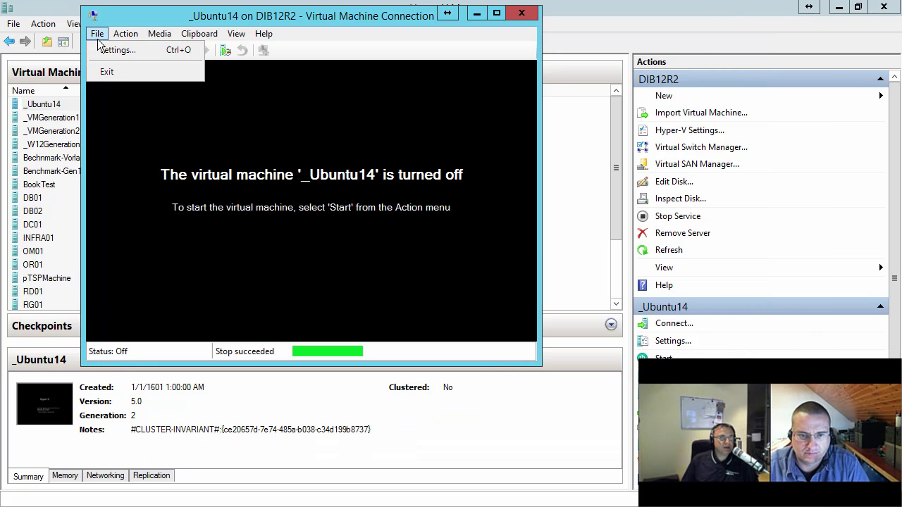
pyautogui.click(107, 50)
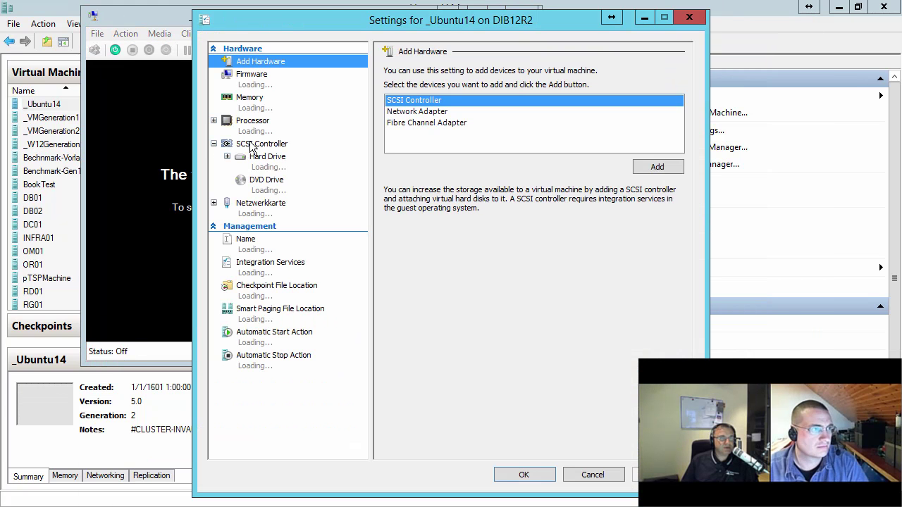
pyautogui.click(273, 86)
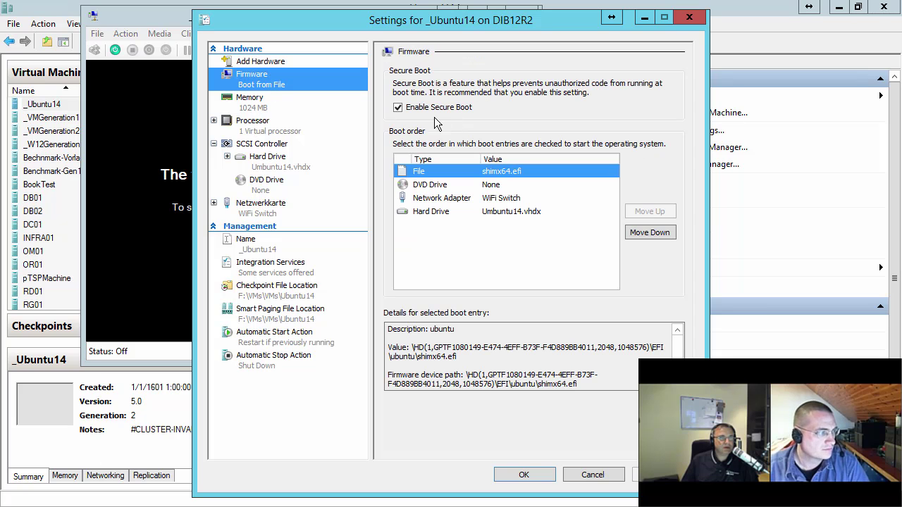
pyautogui.click(411, 109)
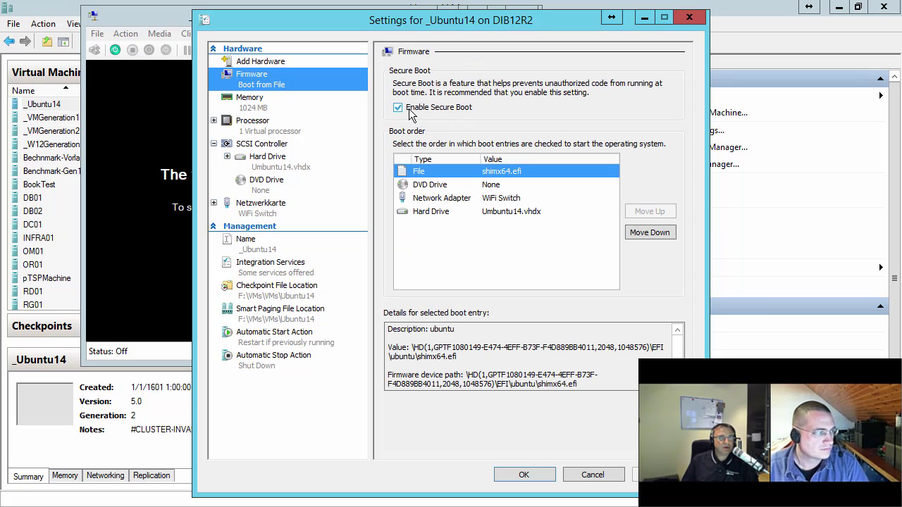
pyautogui.click(529, 482)
pyautogui.click(115, 50)
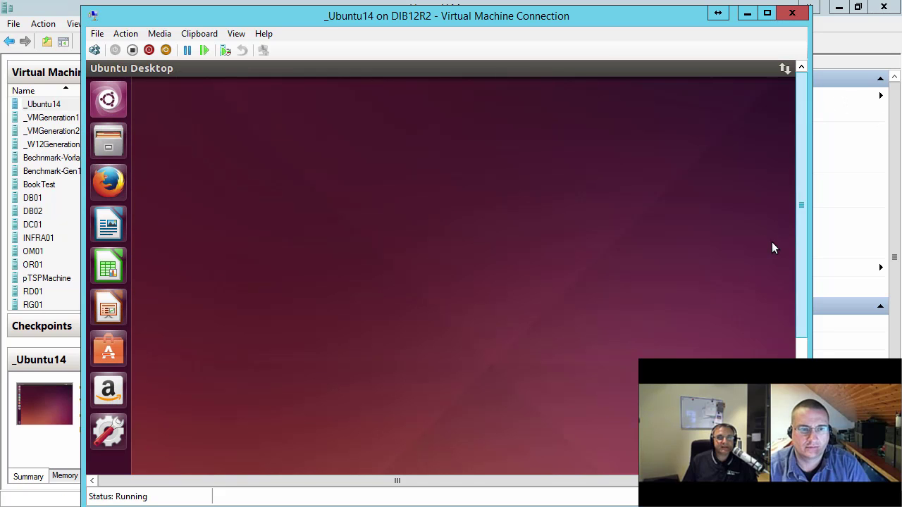
# - Open the Home folder from the Ubuntu Files launcher, then minimize the _Ubuntu14 console
pyautogui.click(113, 141)
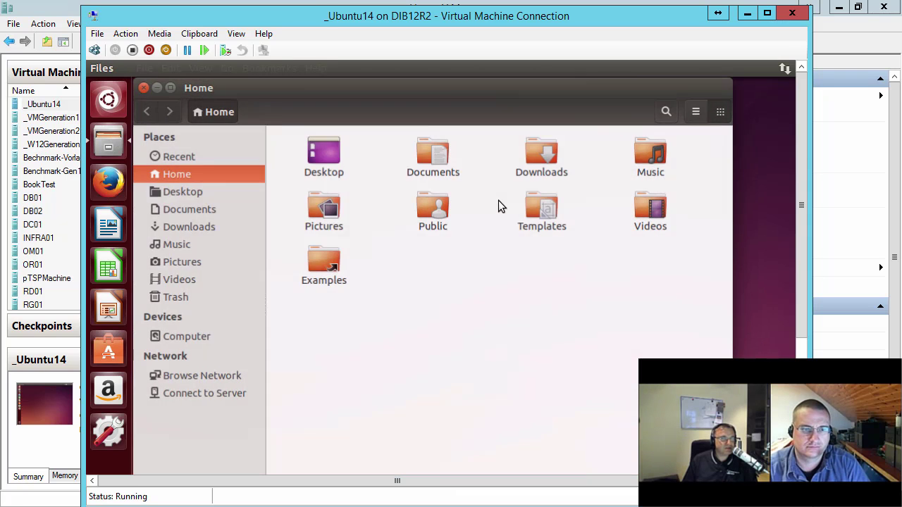
pyautogui.click(747, 12)
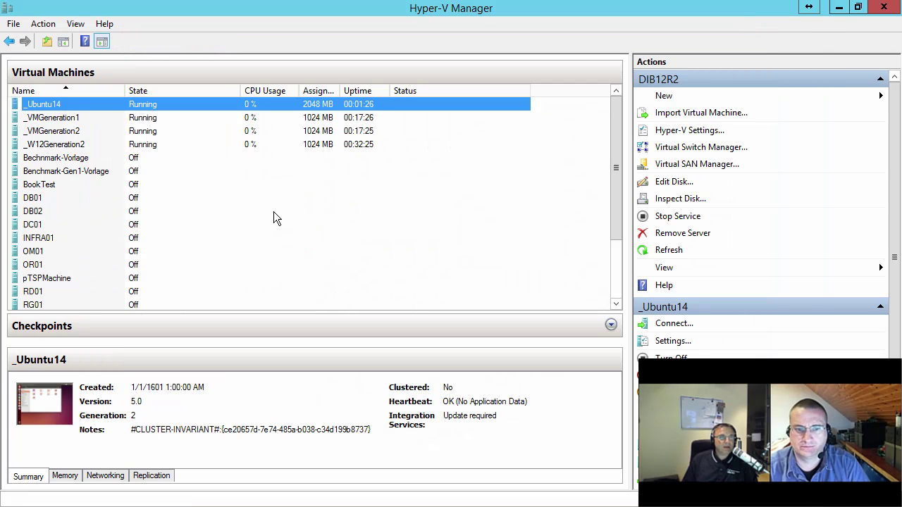
# - Connect to _W12Generation2 and quit the Windows Setup product-key step, confirming with Yes
pyautogui.click(84, 149)
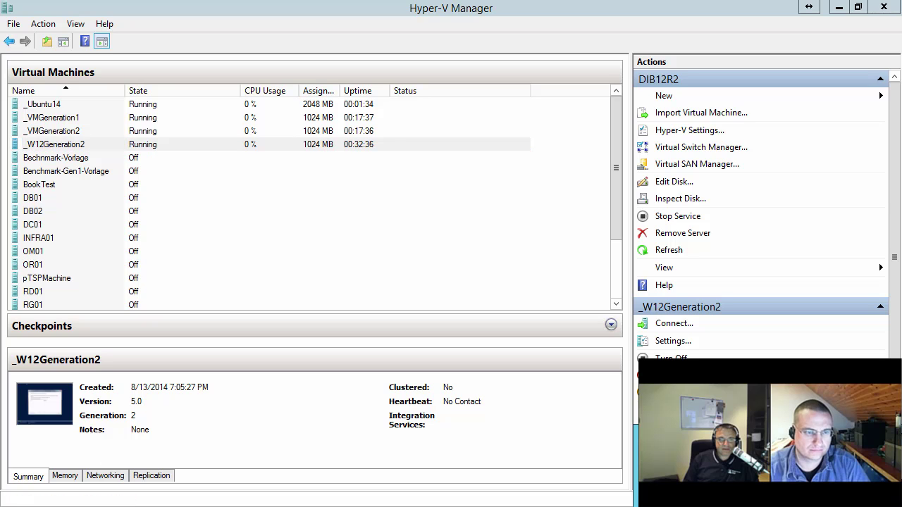
pyautogui.moveTo(895, 56); pyautogui.dragTo(168, 33)
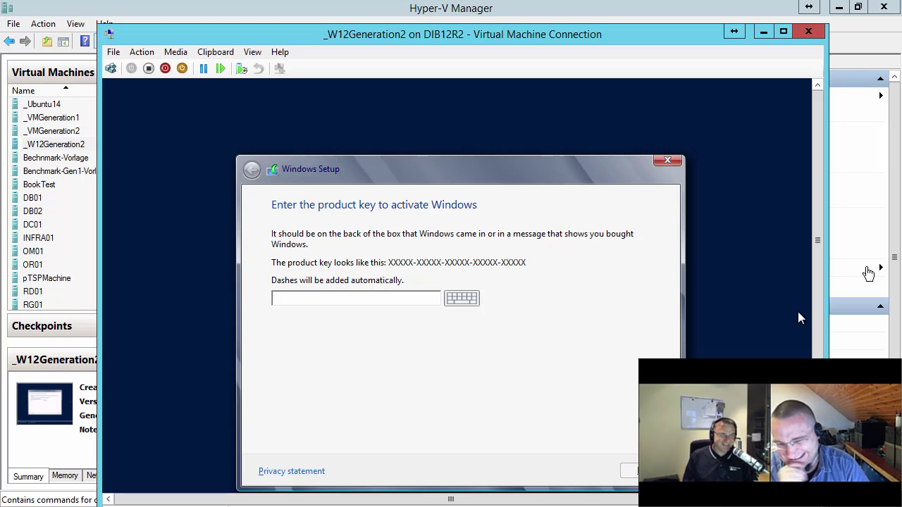
pyautogui.click(665, 162)
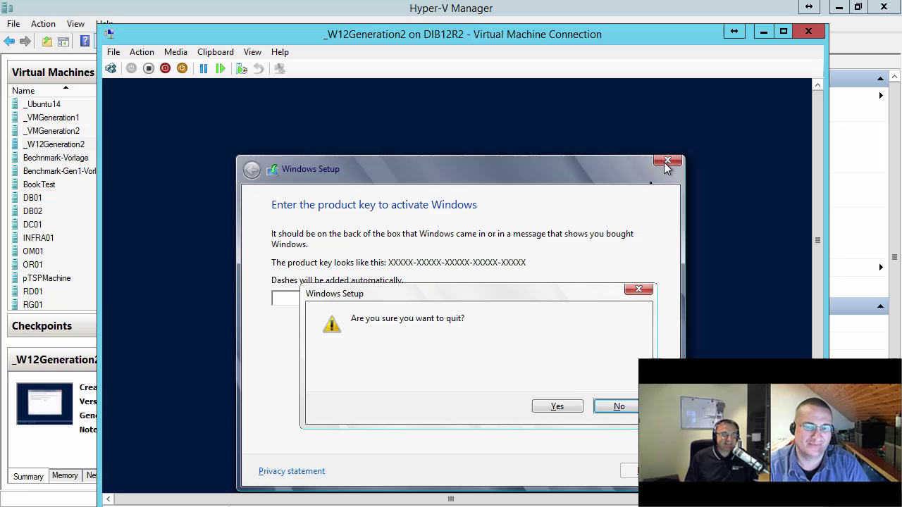
pyautogui.click(557, 407)
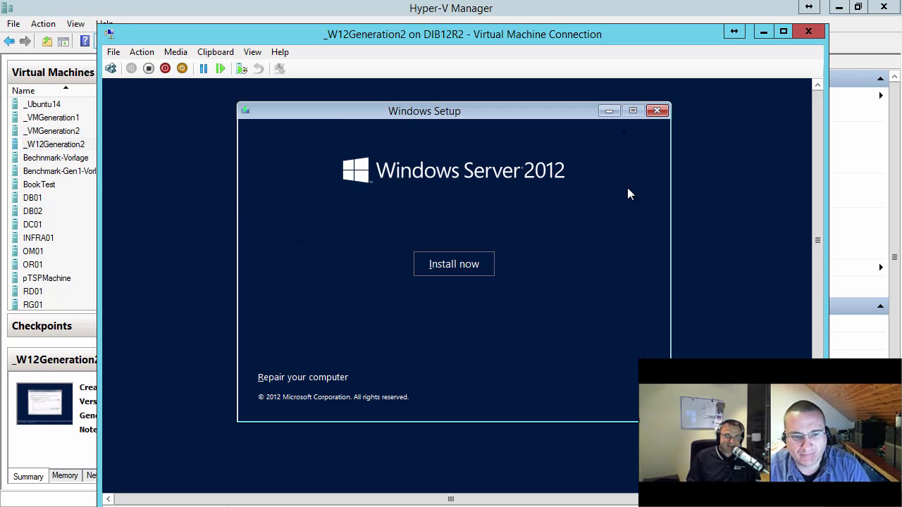